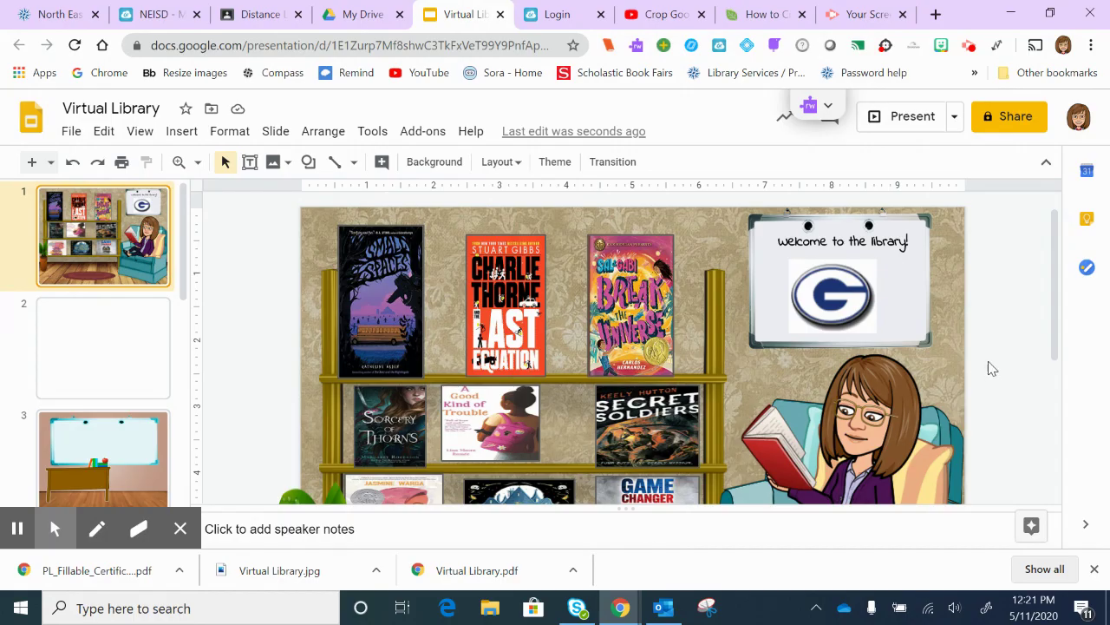
Step: Leave slide 1's linked book covers and switch to the blank slide 2
left_click_drag(1056, 305, 1057, 272)
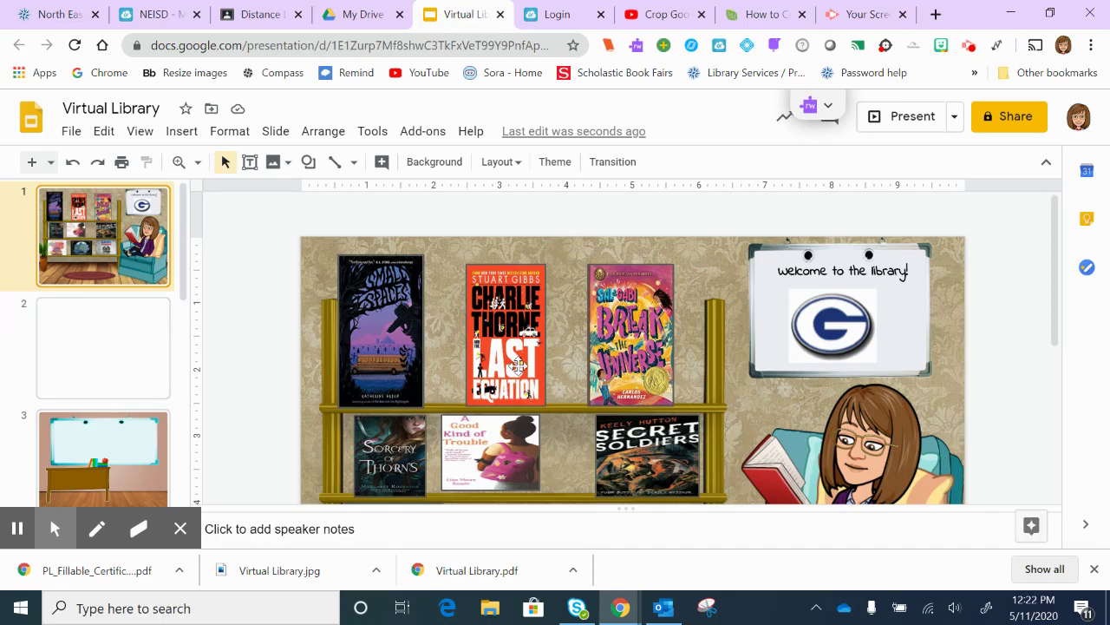
left_click(391, 300)
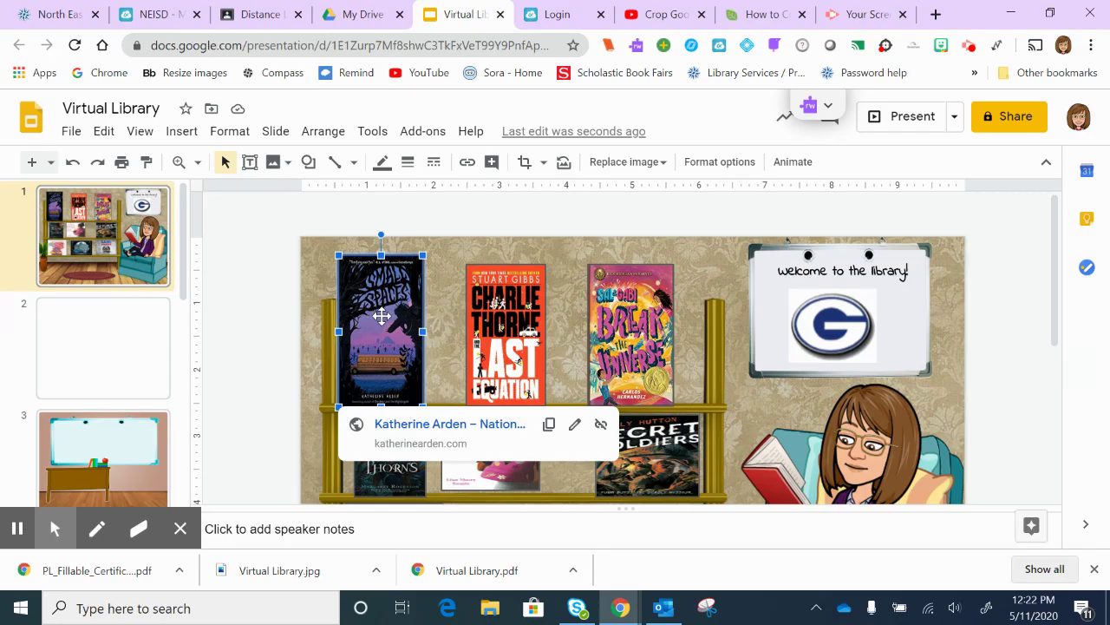
left_click(121, 349)
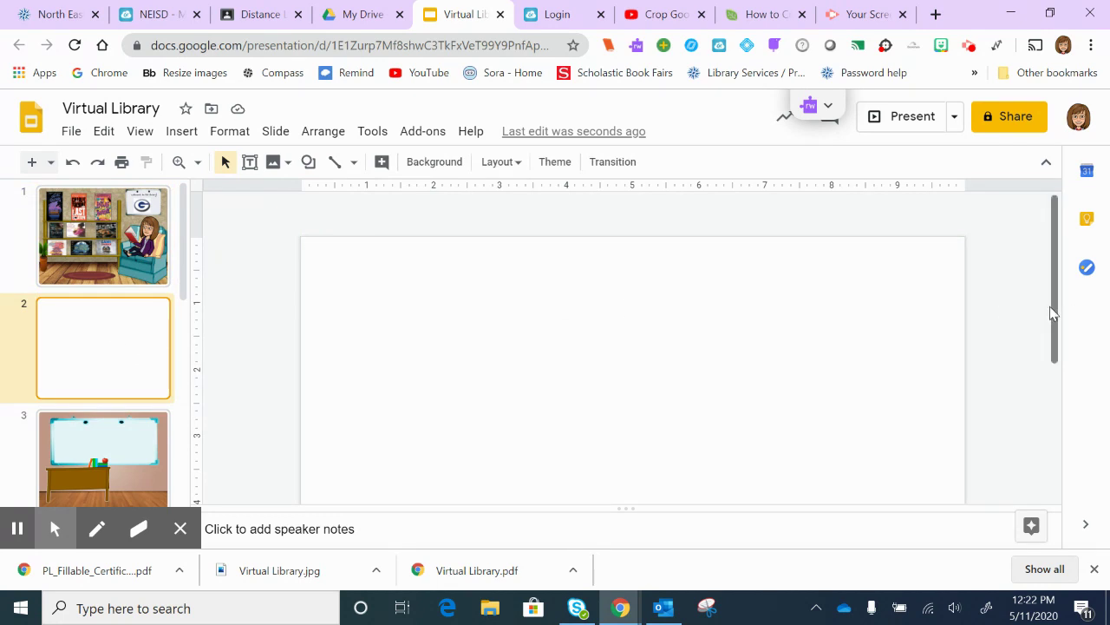
Step: Web-search images for 'wall and floor' and insert the dark blue wall-and-floor picture
left_click(290, 165)
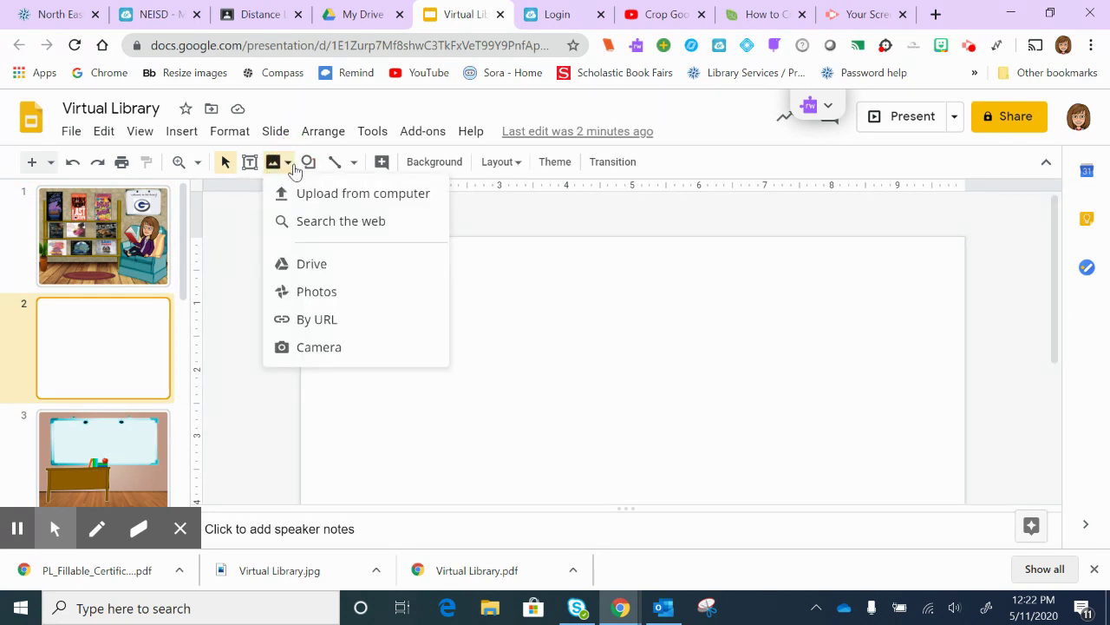
left_click(341, 223)
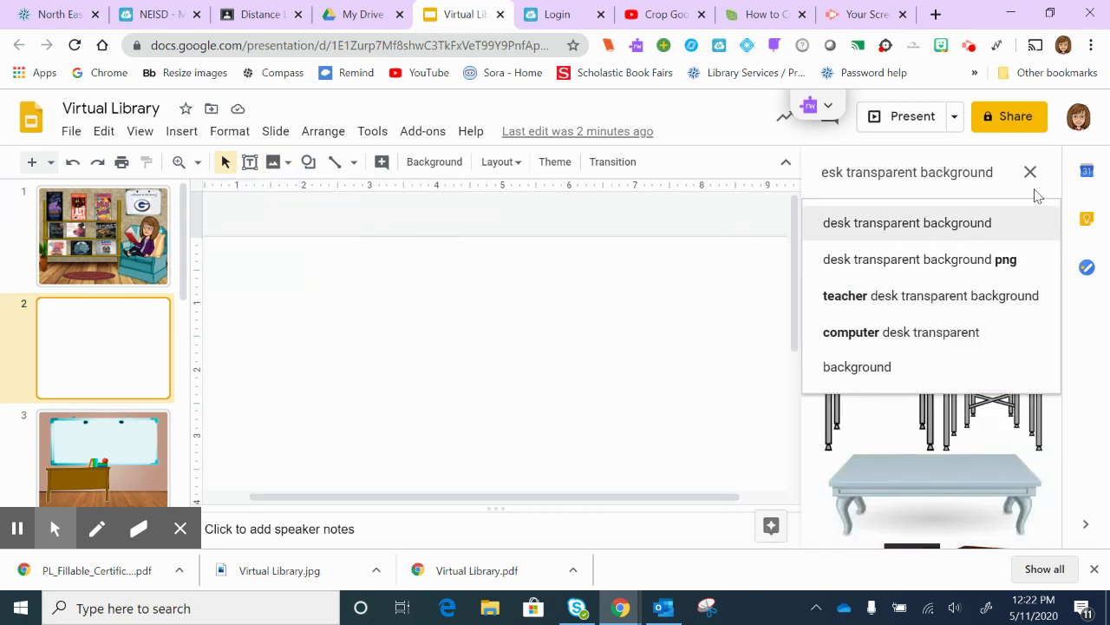
key("BackSpace")
key("BackSpace")
key("BackSpace")
key("BackSpace")
key("BackSpace")
key("BackSpace")
key("BackSpace")
key("BackSpace")
key("BackSpace")
key("BackSpace")
key("BackSpace")
key("BackSpace")
key("BackSpace")
key("BackSpace")
key("BackSpace")
key("BackSpace")
key("BackSpace")
key("BackSpace")
key("BackSpace")
key("BackSpace")
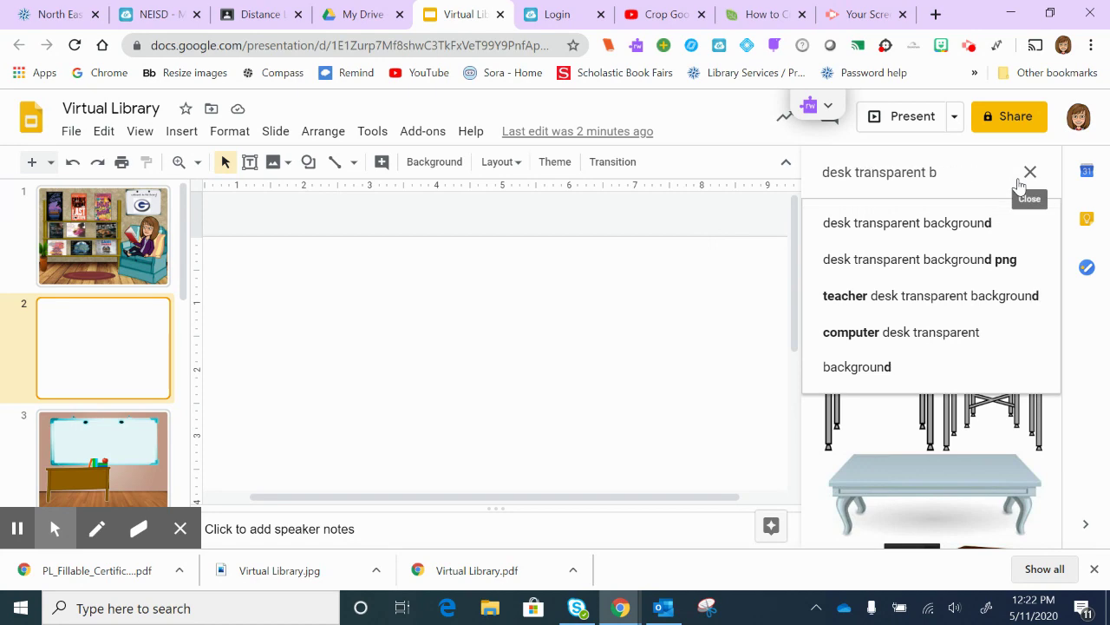
key("BackSpace")
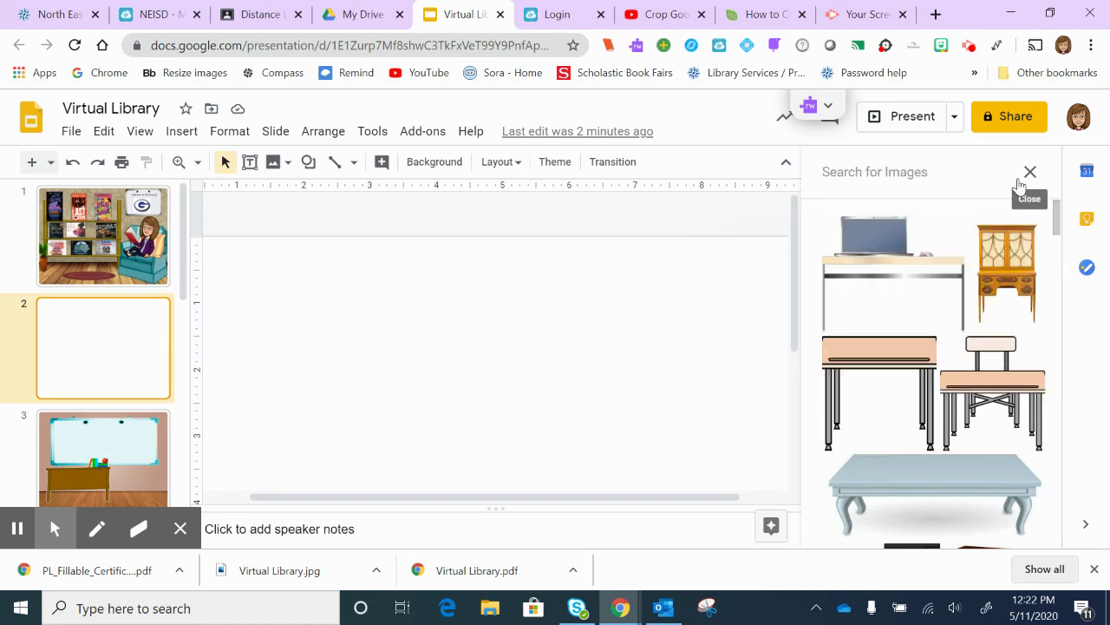
type("wall and floor")
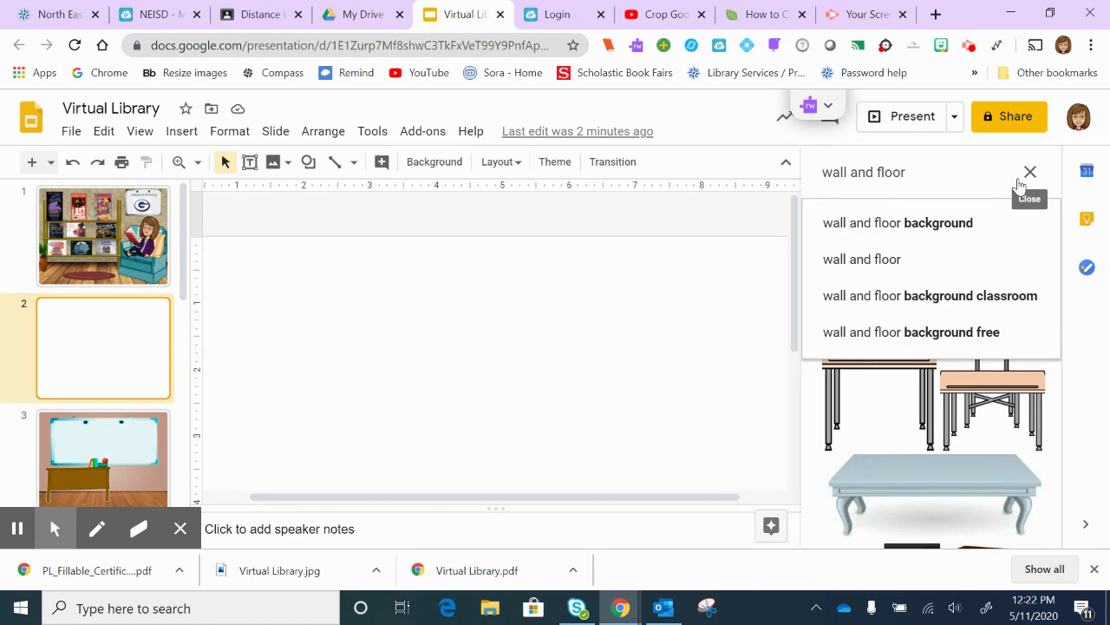
left_click(958, 227)
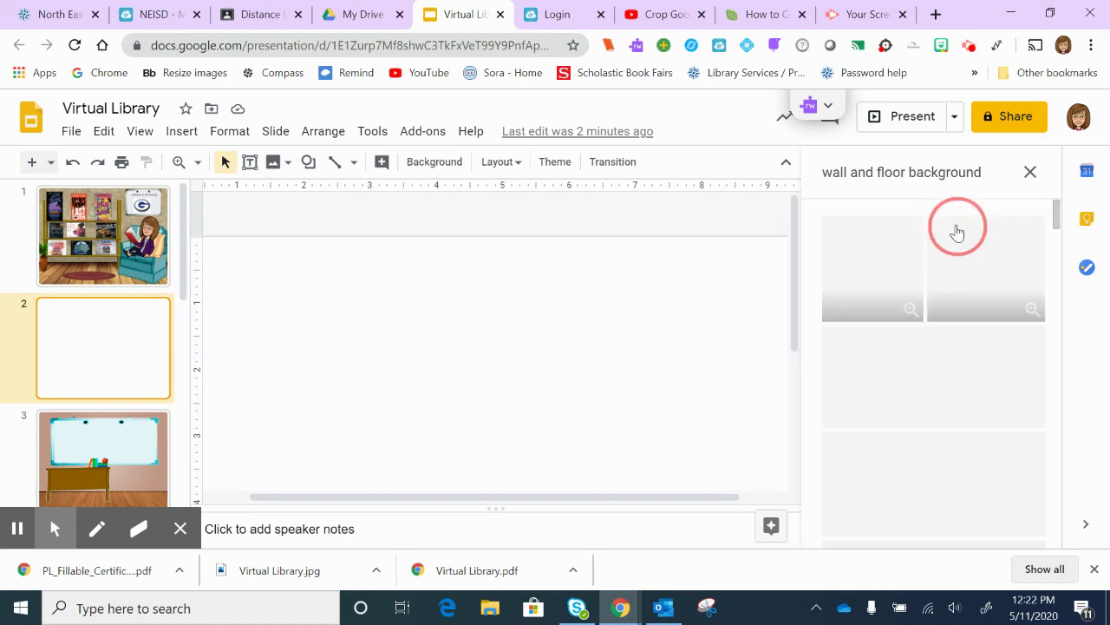
left_click(867, 248)
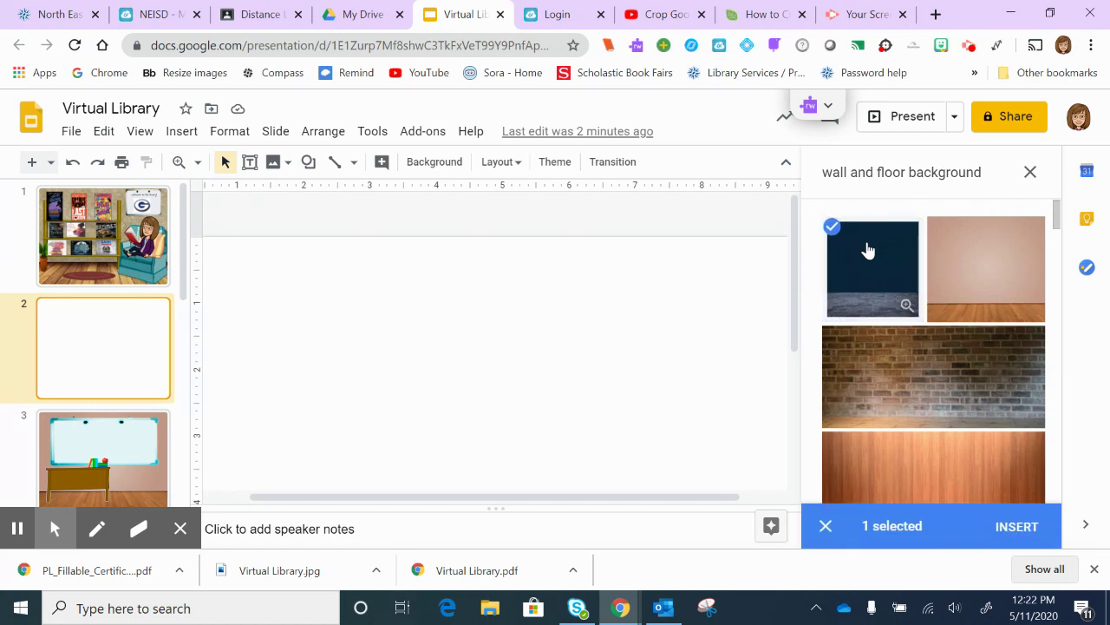
left_click(1024, 533)
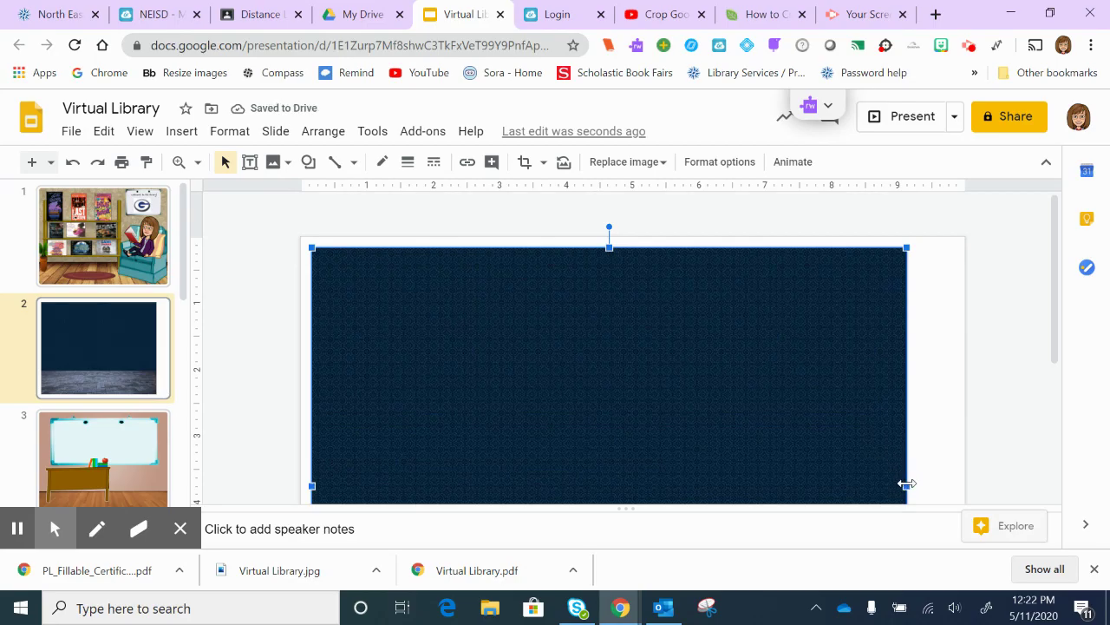
Step: Stretch the wall-and-floor image out to the slide's right, top and left edges
left_click_drag(908, 486, 965, 474)
left_click_drag(638, 242, 637, 232)
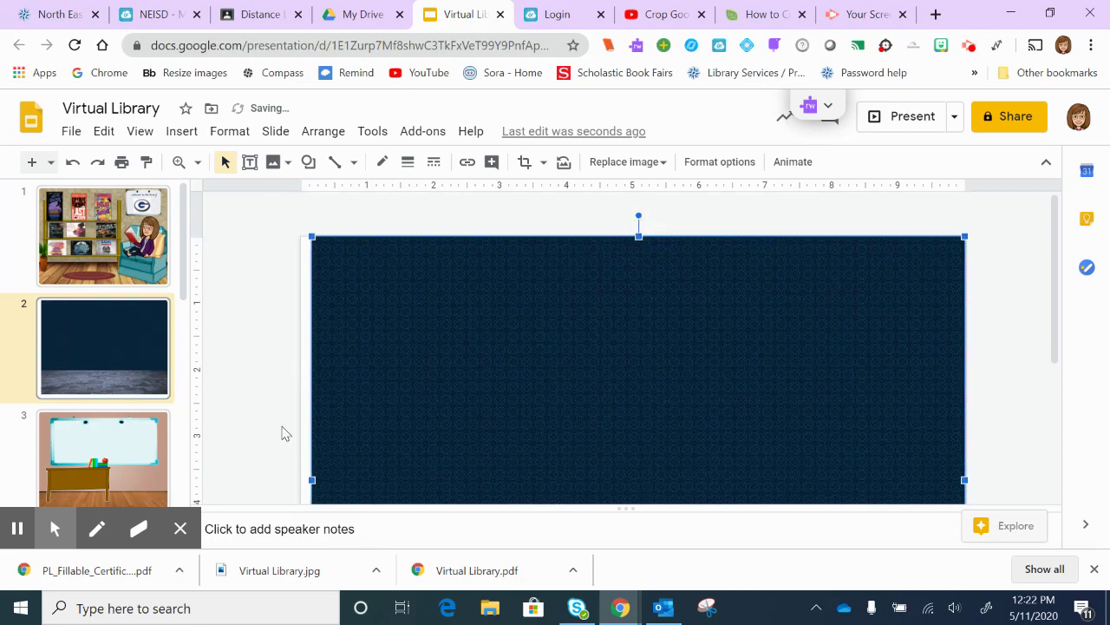
left_click_drag(312, 478, 302, 479)
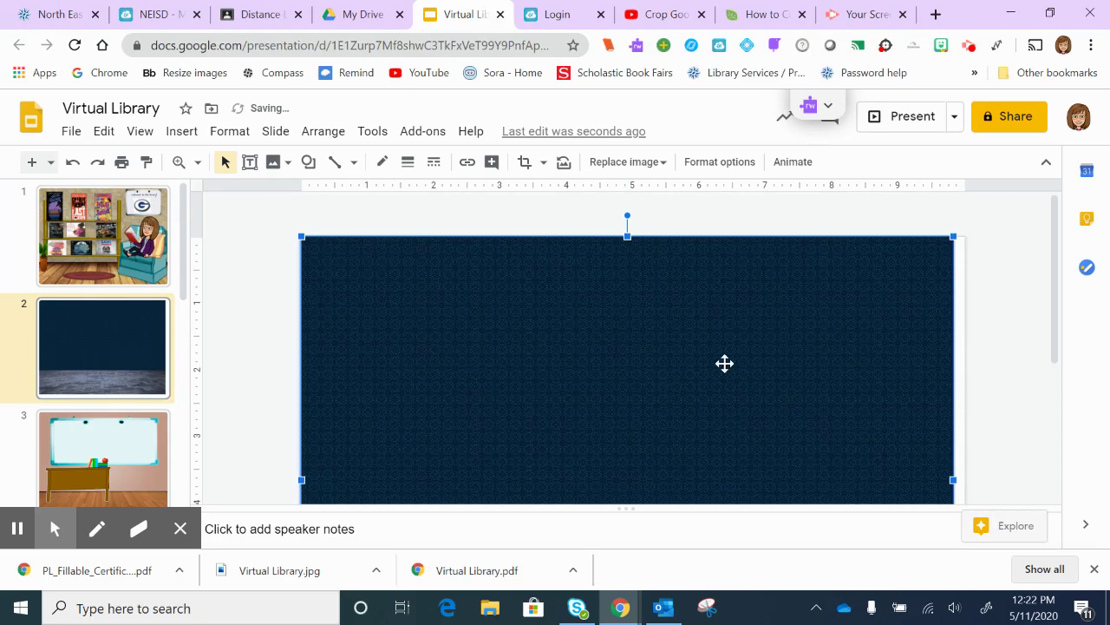
left_click_drag(954, 480, 964, 479)
left_click_drag(1056, 299, 1060, 416)
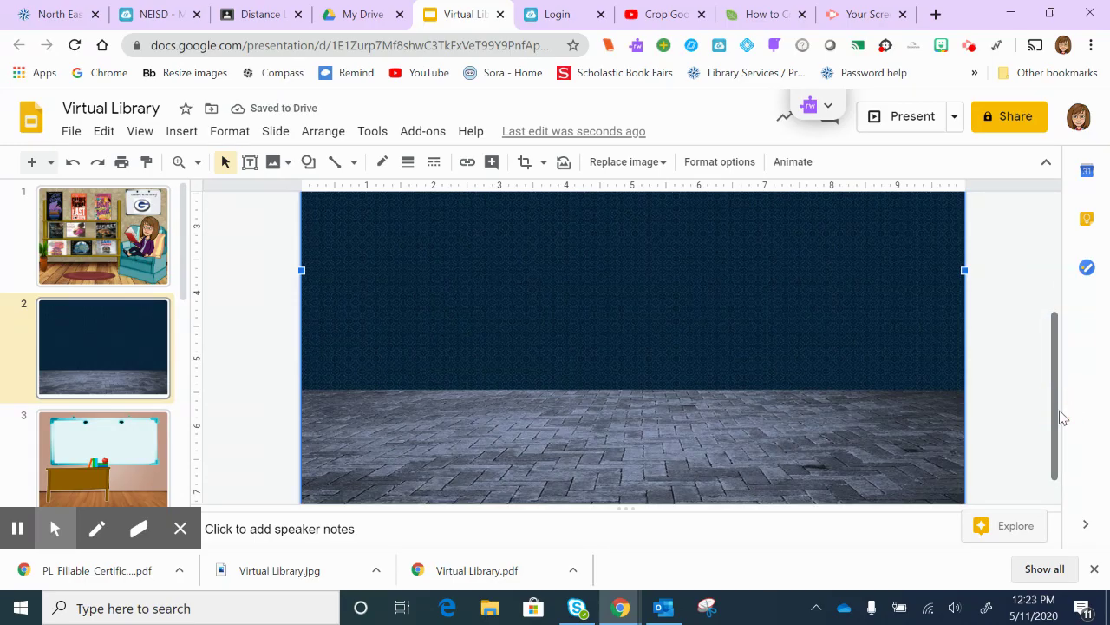
left_click(288, 166)
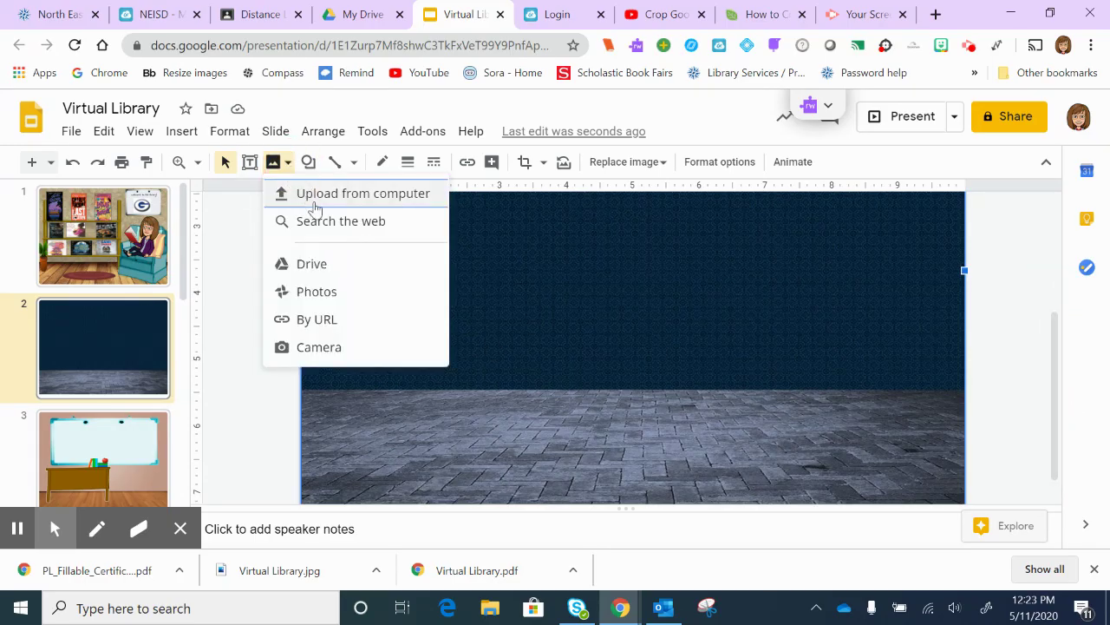
Step: Web-search 'desk transparent background' and insert the brown wooden desk image
left_click(339, 222)
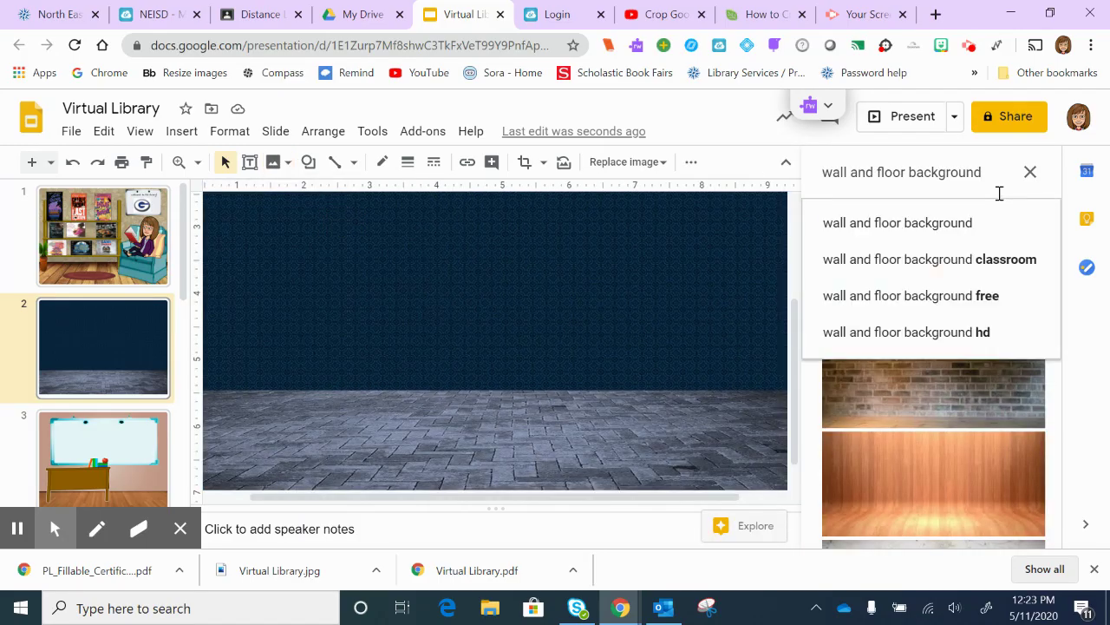
key("BackSpace")
key("BackSpace")
key("BackSpace")
key("BackSpace")
key("BackSpace")
key("BackSpace")
key("BackSpace")
key("BackSpace")
key("BackSpace")
key("BackSpace")
key("BackSpace")
key("BackSpace")
key("BackSpace")
key("BackSpace")
key("BackSpace")
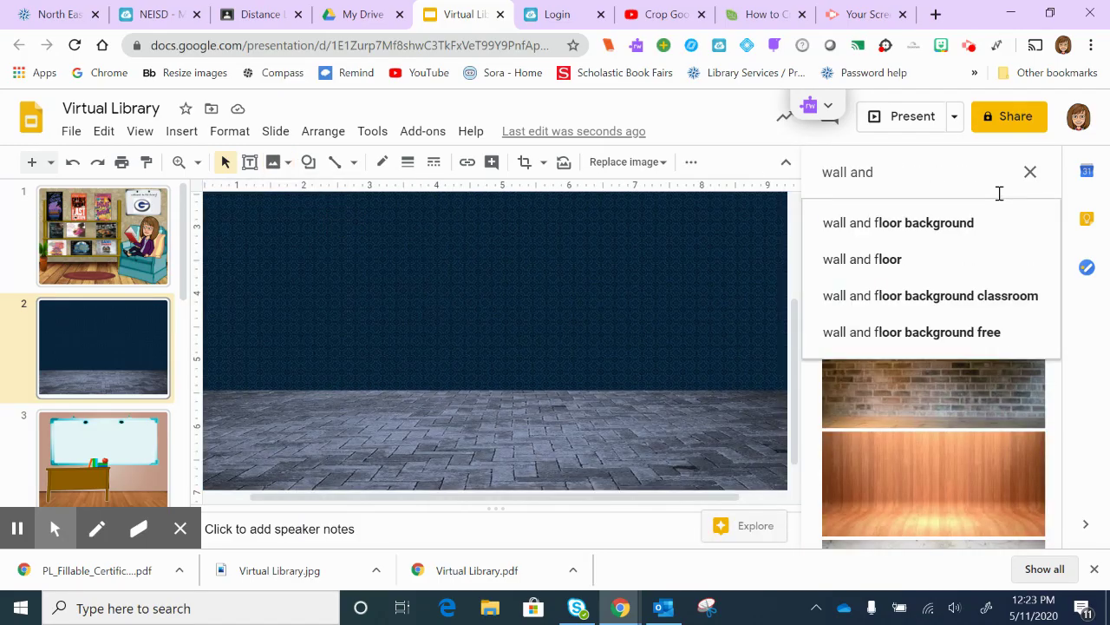
key("BackSpace")
key("BackSpace")
key("BackSpace")
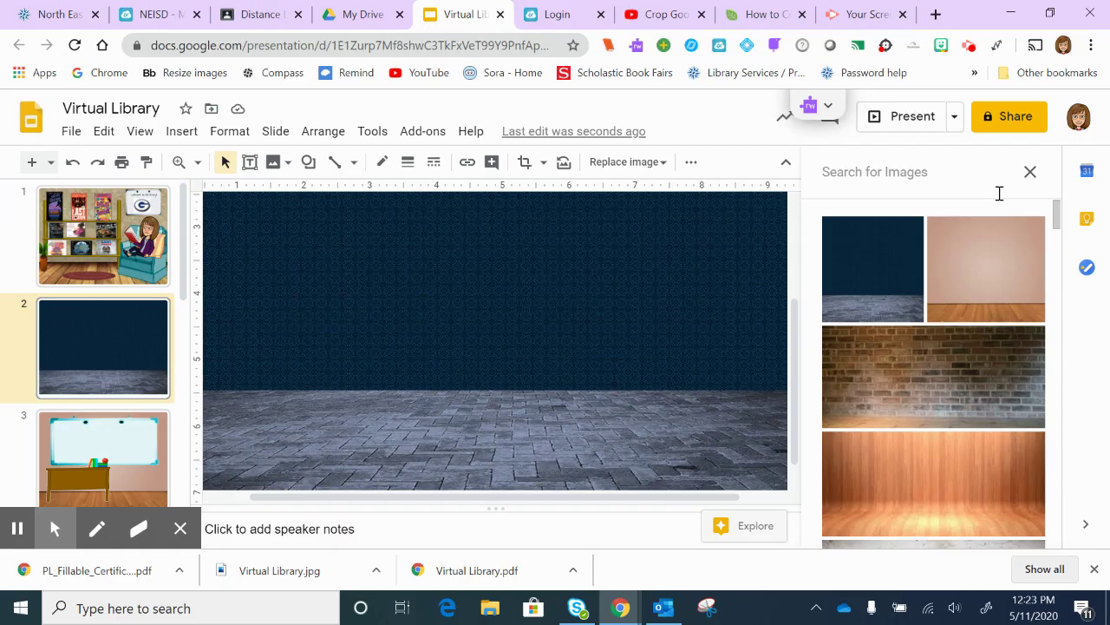
type("desk")
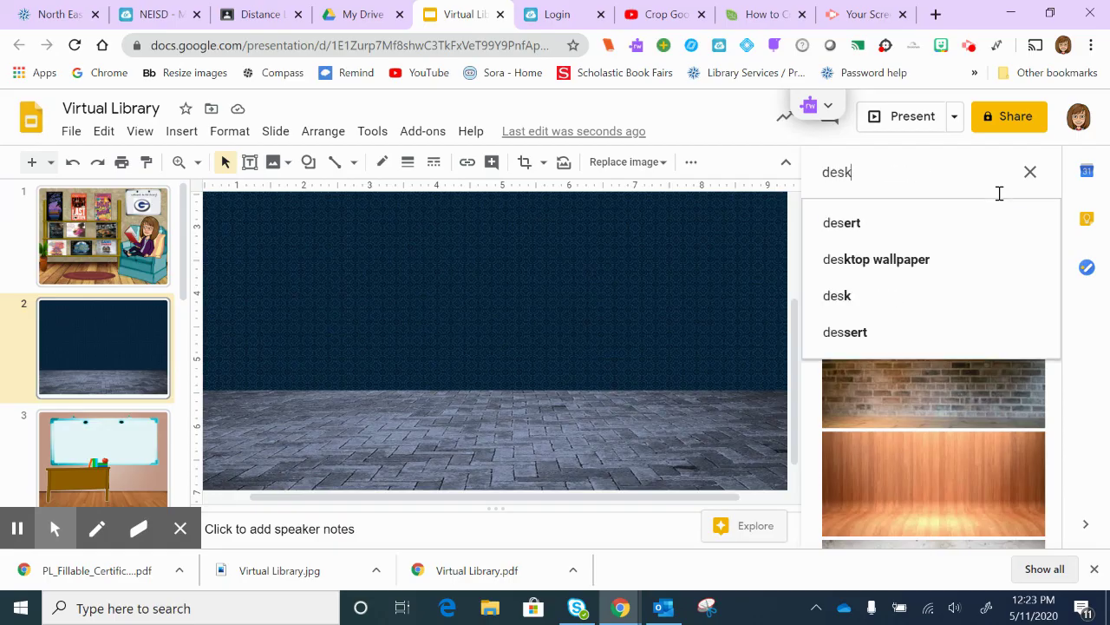
type(" tran")
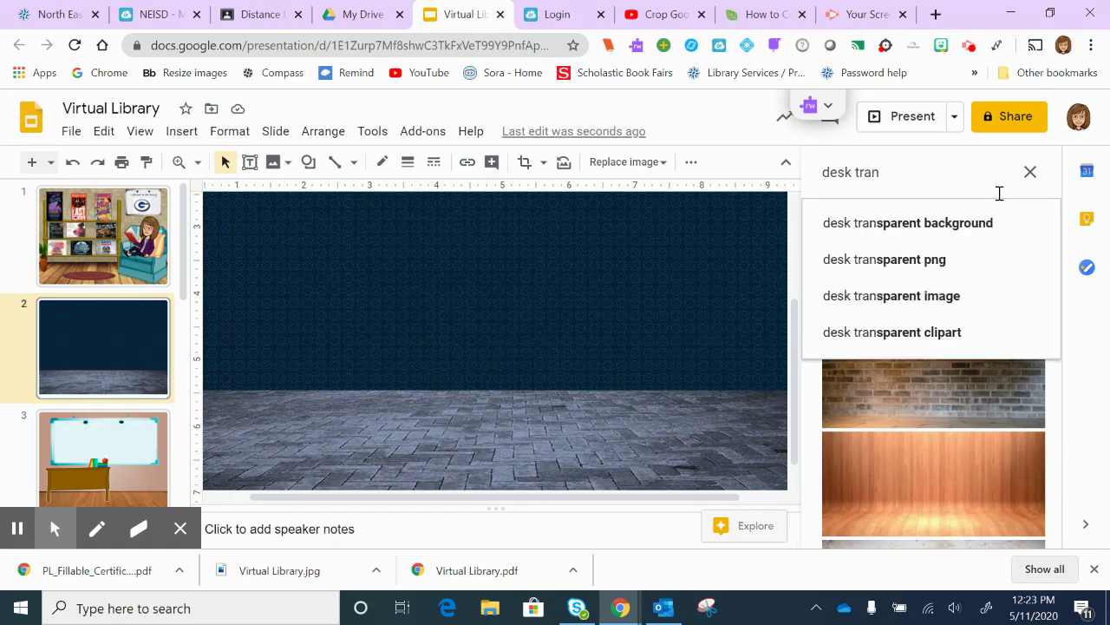
left_click(907, 223)
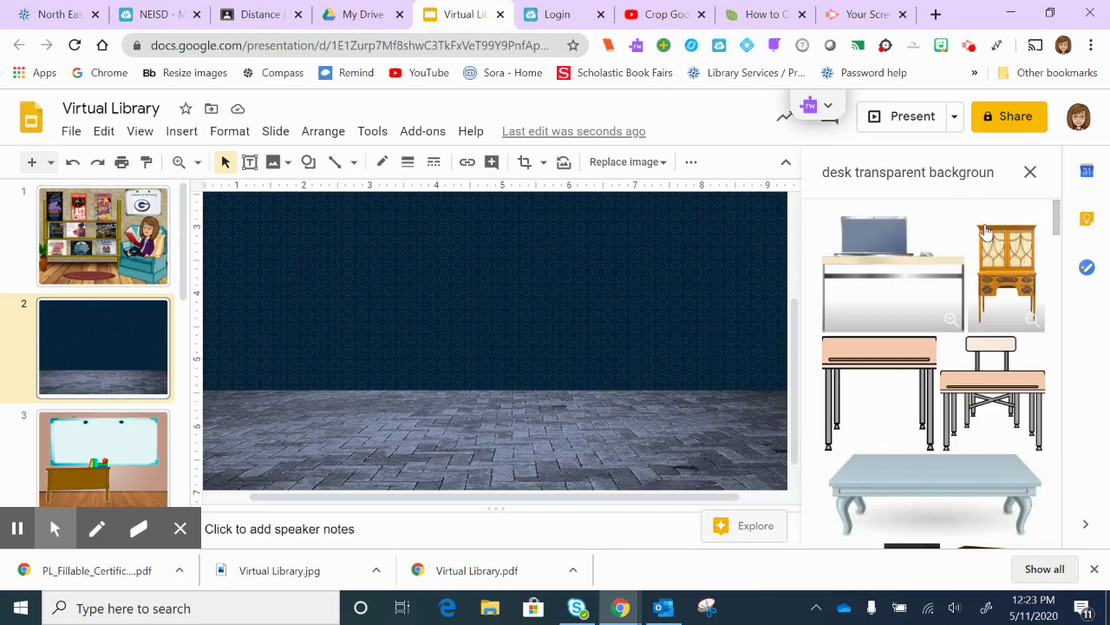
left_click_drag(1056, 215, 1060, 339)
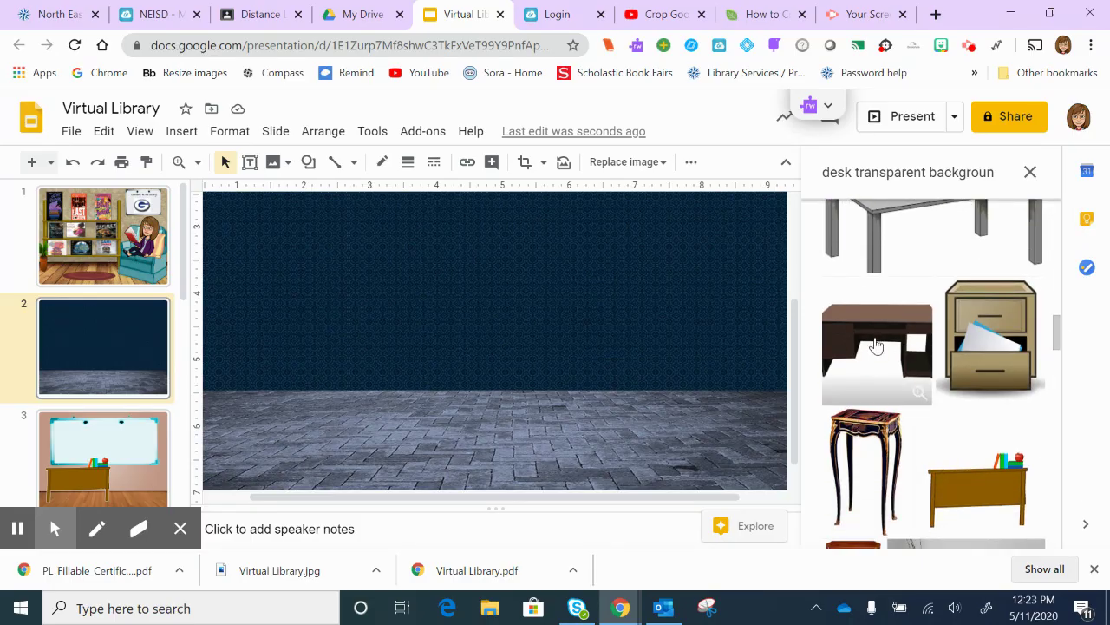
left_click(876, 344)
left_click(1017, 527)
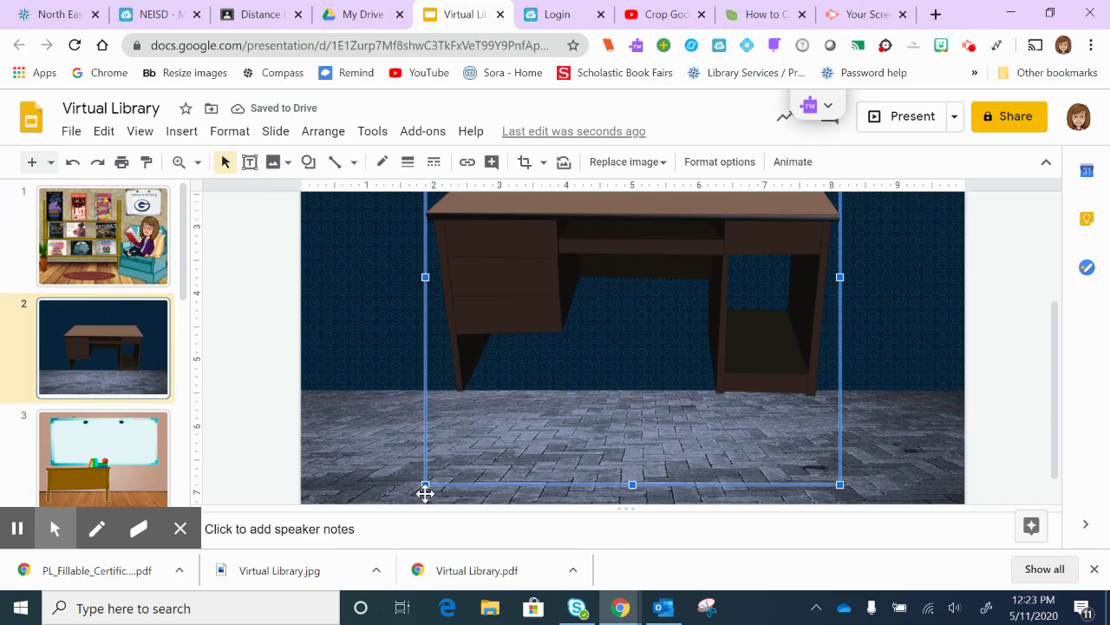
Step: Shrink the desk onto the grey floor, keeping the background flush with the left edge
left_click_drag(426, 484, 511, 417)
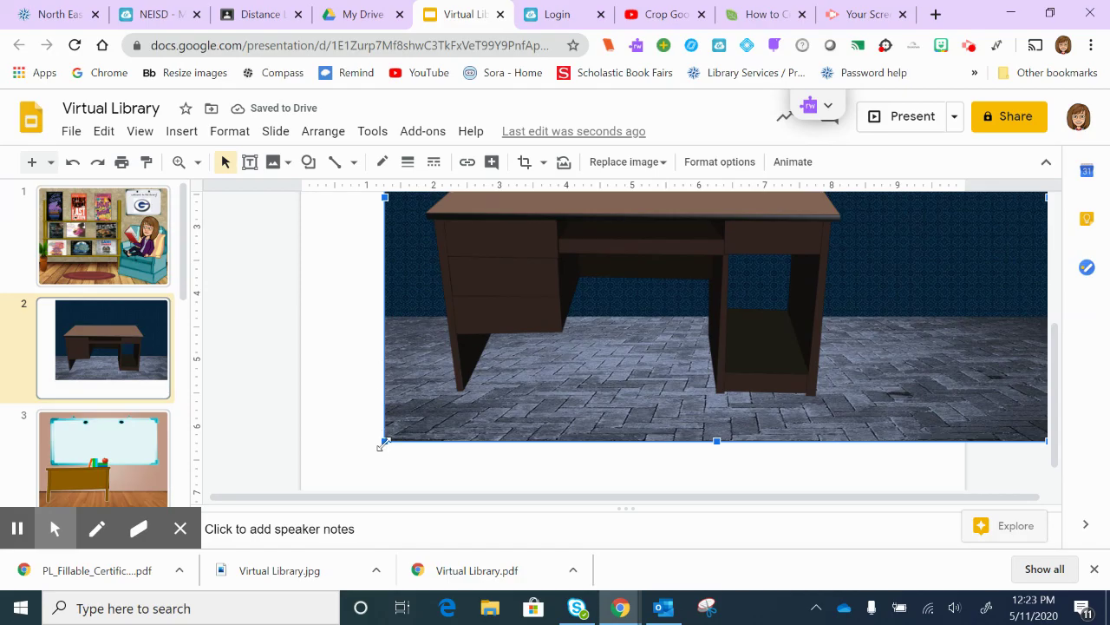
left_click_drag(381, 444, 297, 489)
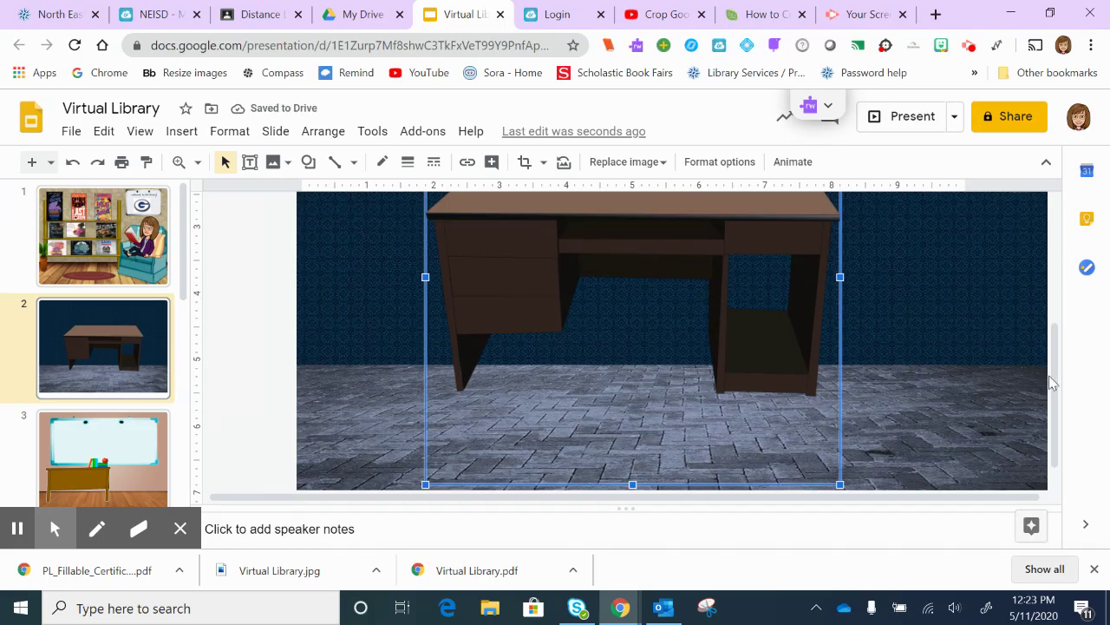
scroll(1053, 375, "up", 3)
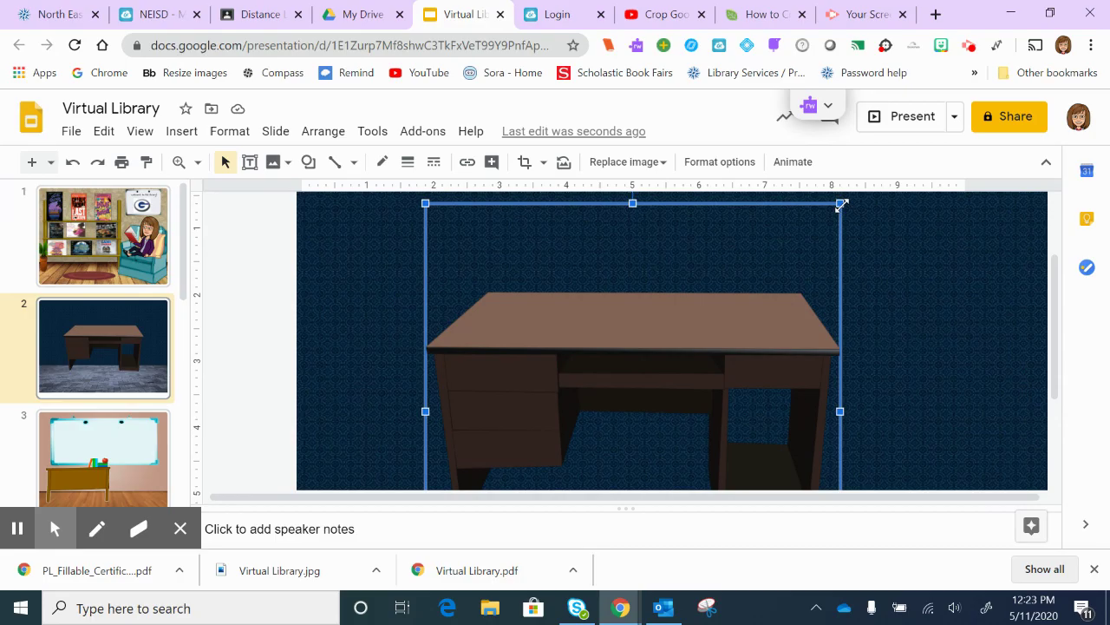
left_click_drag(841, 205, 727, 316)
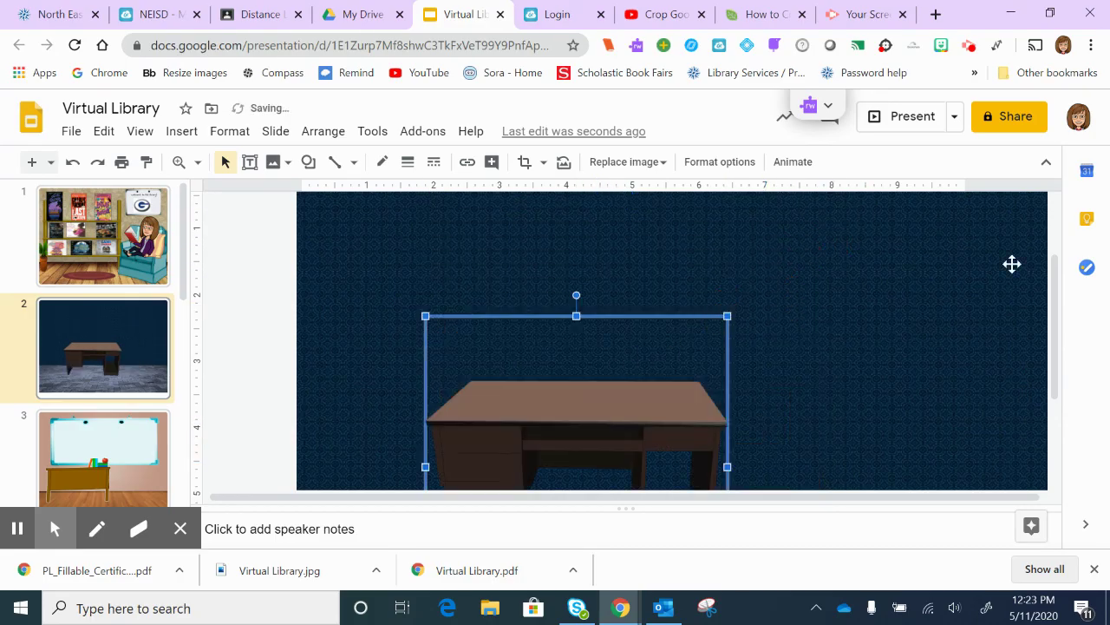
left_click_drag(1054, 293, 1063, 336)
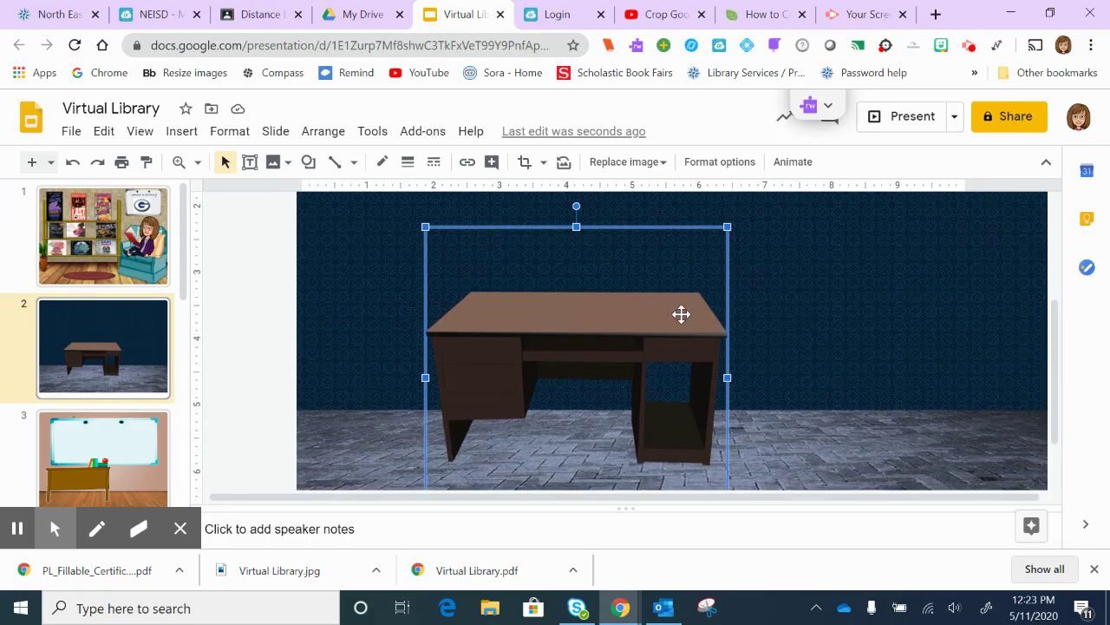
Step: Open the desk's Format options showing 4.55 × 4.55 in size and its position
right_click(681, 314)
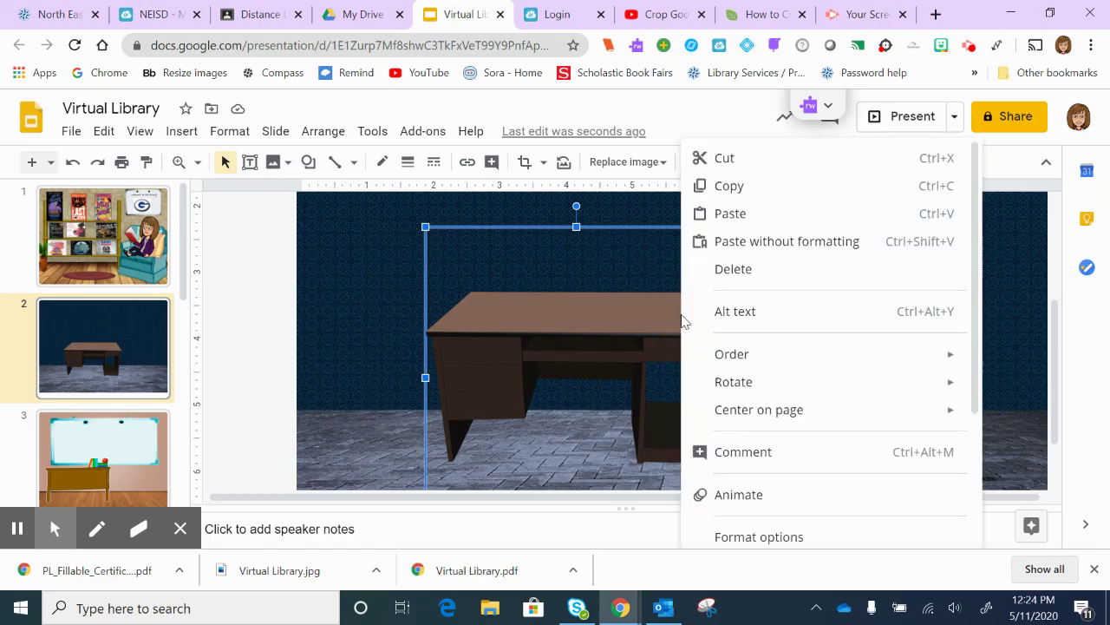
left_click(841, 539)
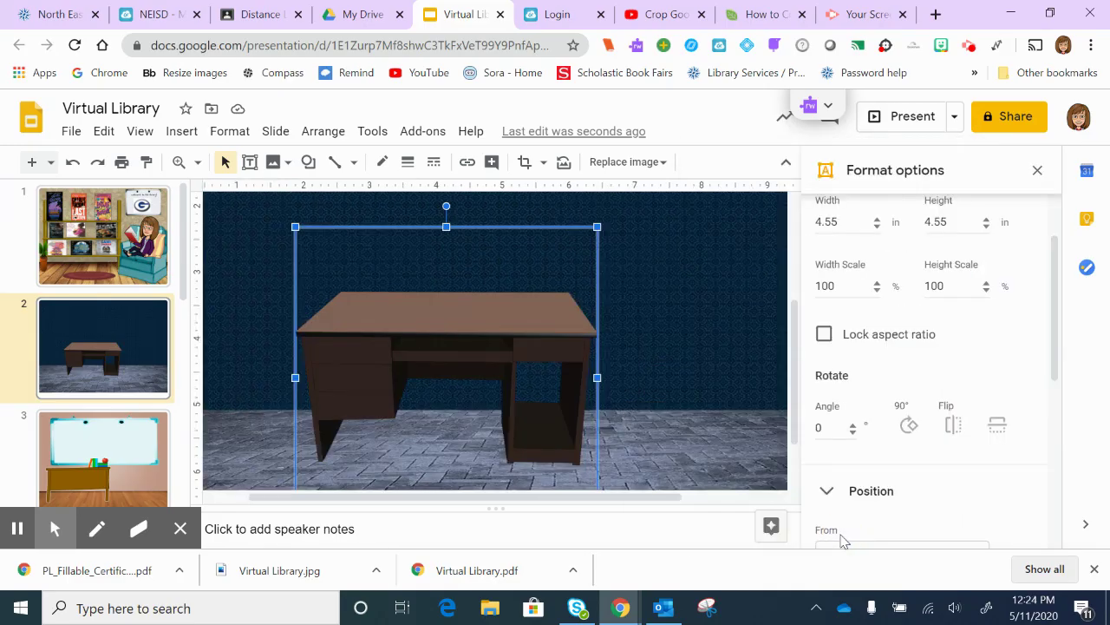
left_click(1056, 302)
left_click_drag(1057, 302, 1058, 397)
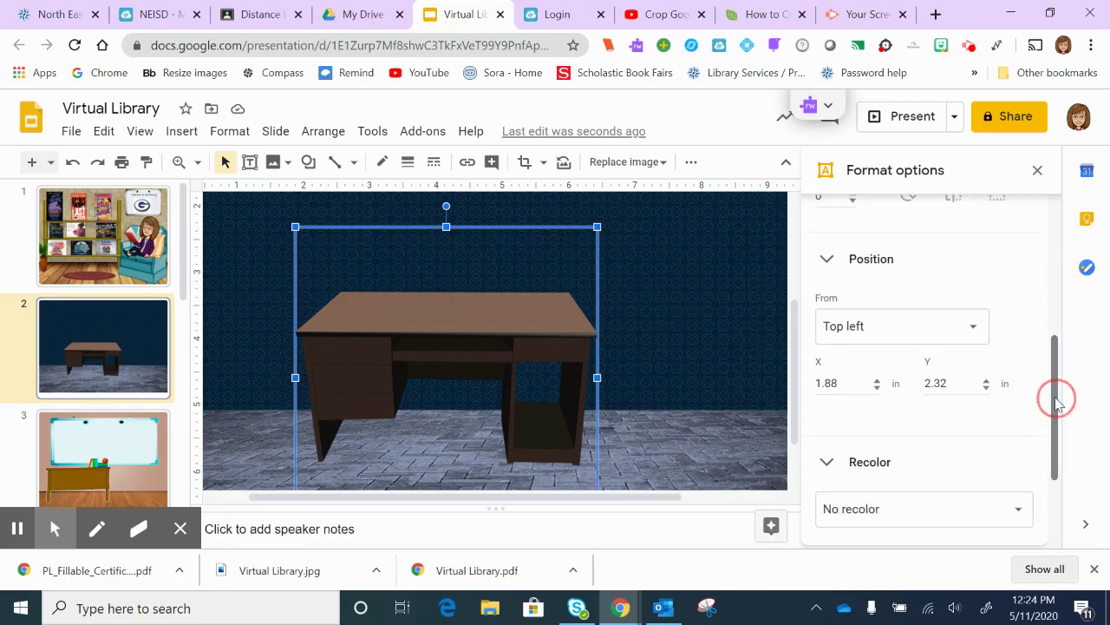
left_click(977, 337)
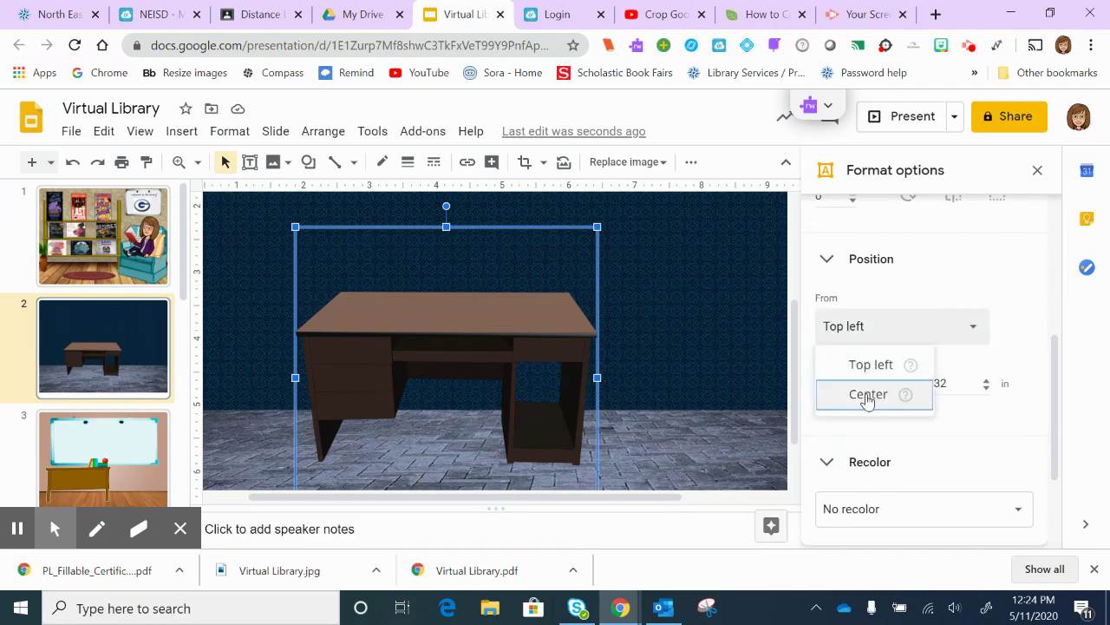
left_click(973, 340)
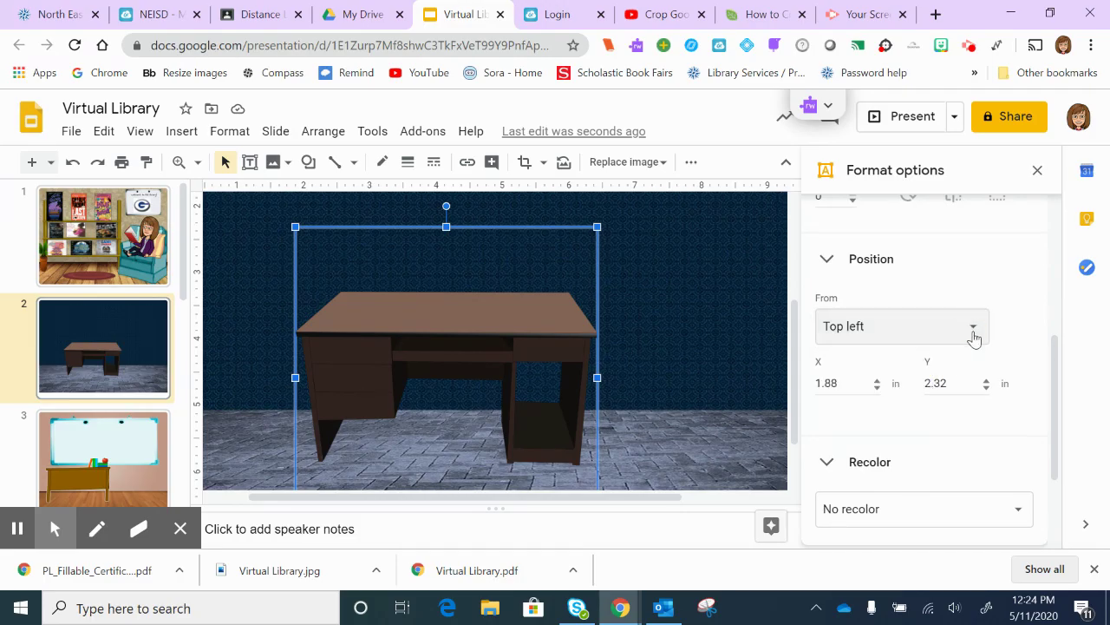
left_click_drag(1064, 401, 1062, 437)
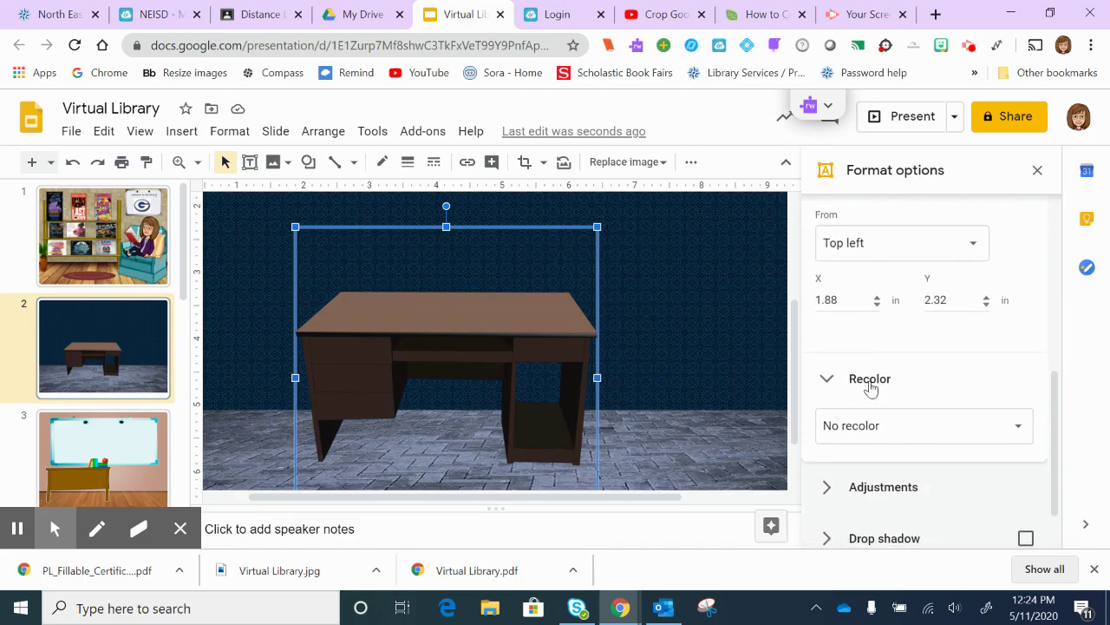
Step: Recolor the desk teal with the Light 7 preset
left_click(1020, 426)
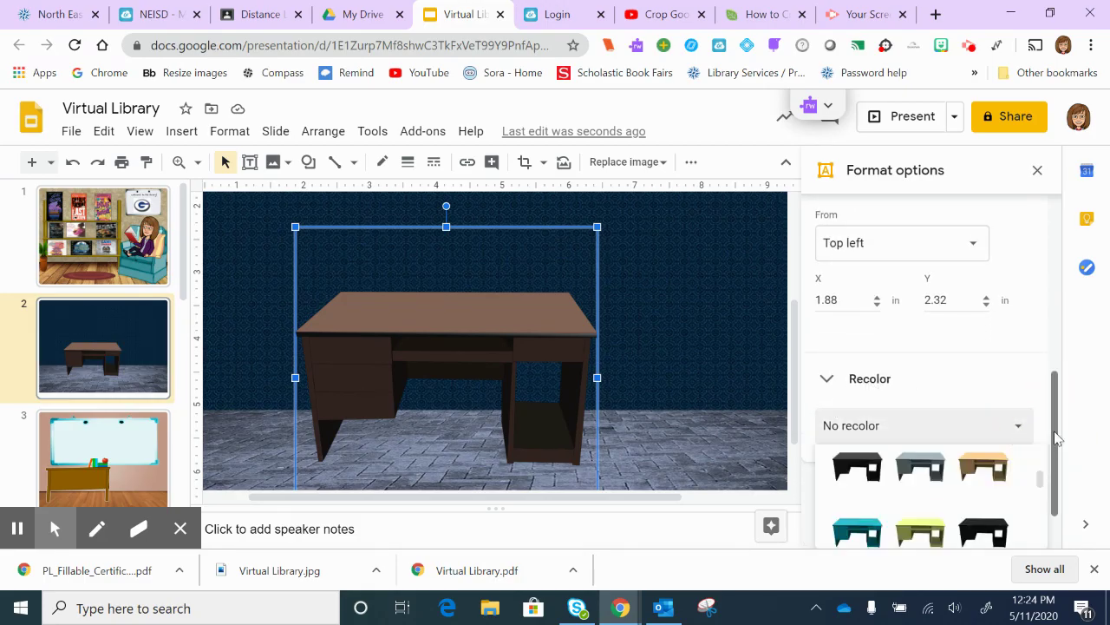
left_click(1053, 441)
scroll(1053, 426, "down", 2)
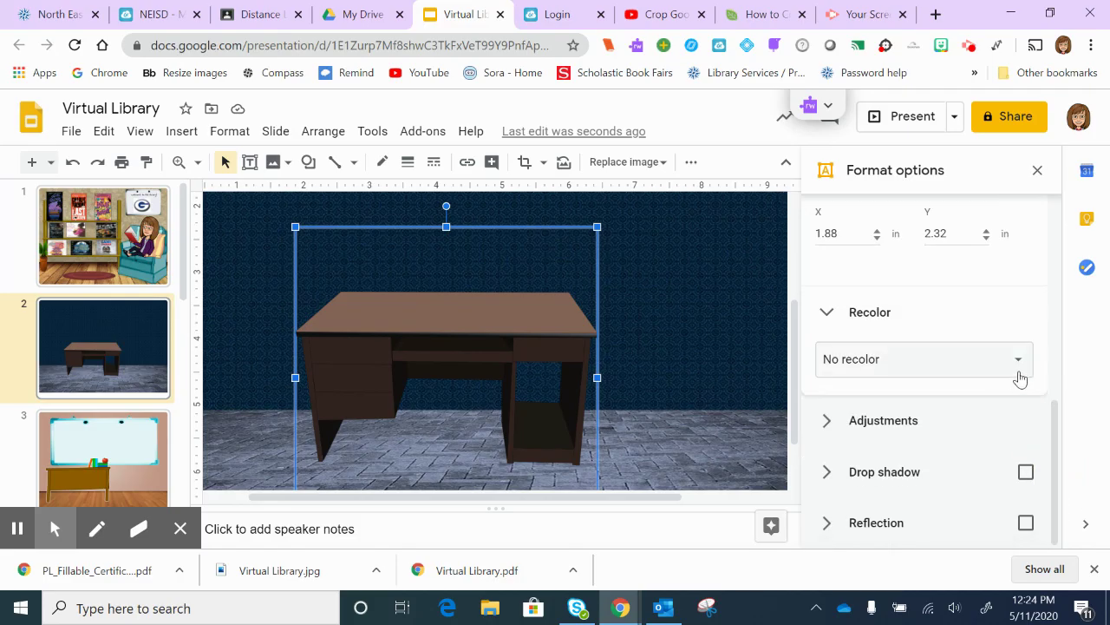
left_click(1018, 360)
left_click(850, 480)
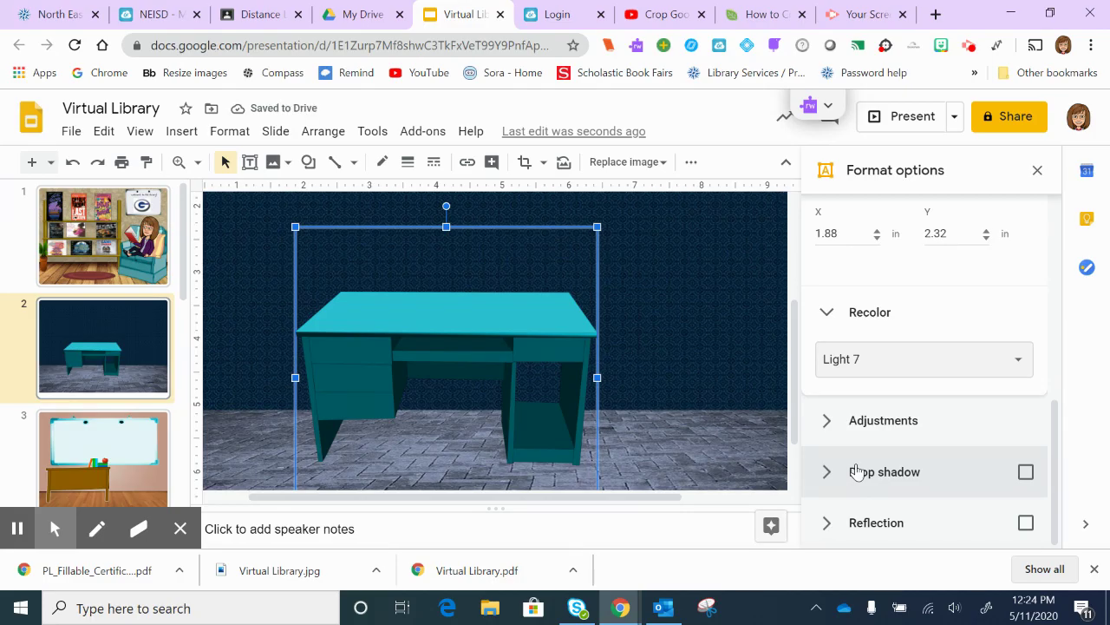
Step: Collapse the Recolor, Size & Rotation and Position sections of Format options
left_click(827, 313)
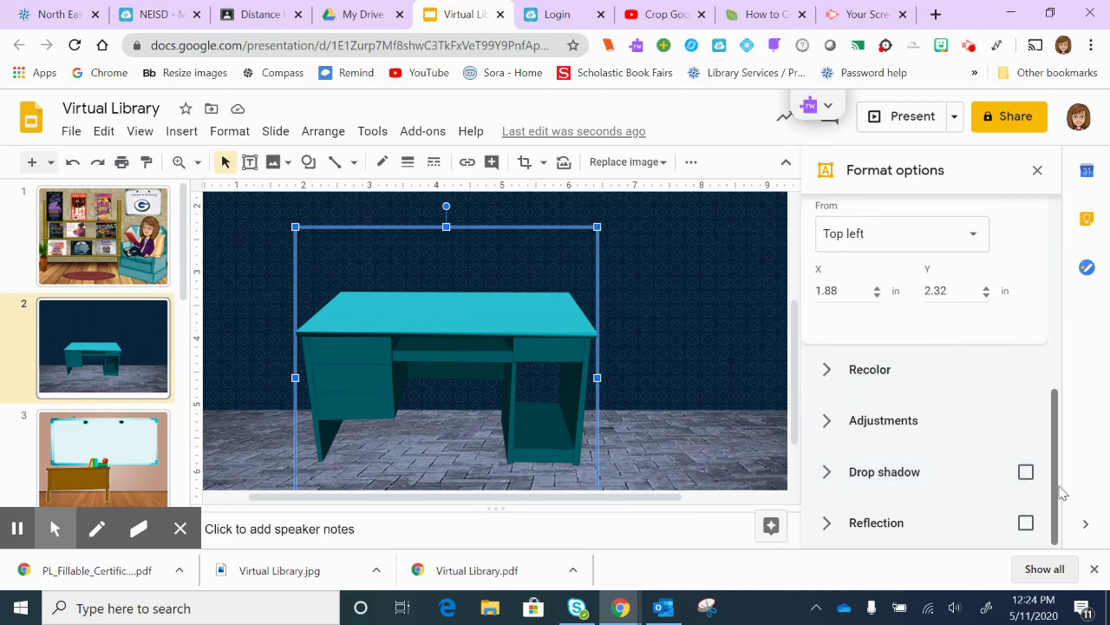
left_click_drag(1057, 496, 1065, 341)
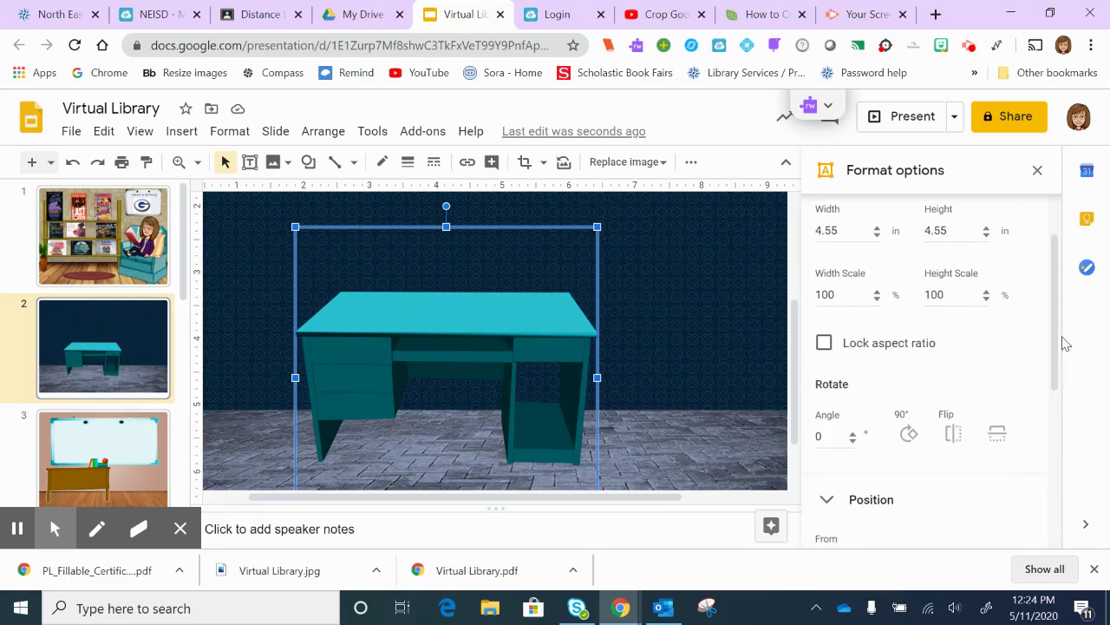
left_click_drag(1060, 347, 1070, 295)
left_click(889, 222)
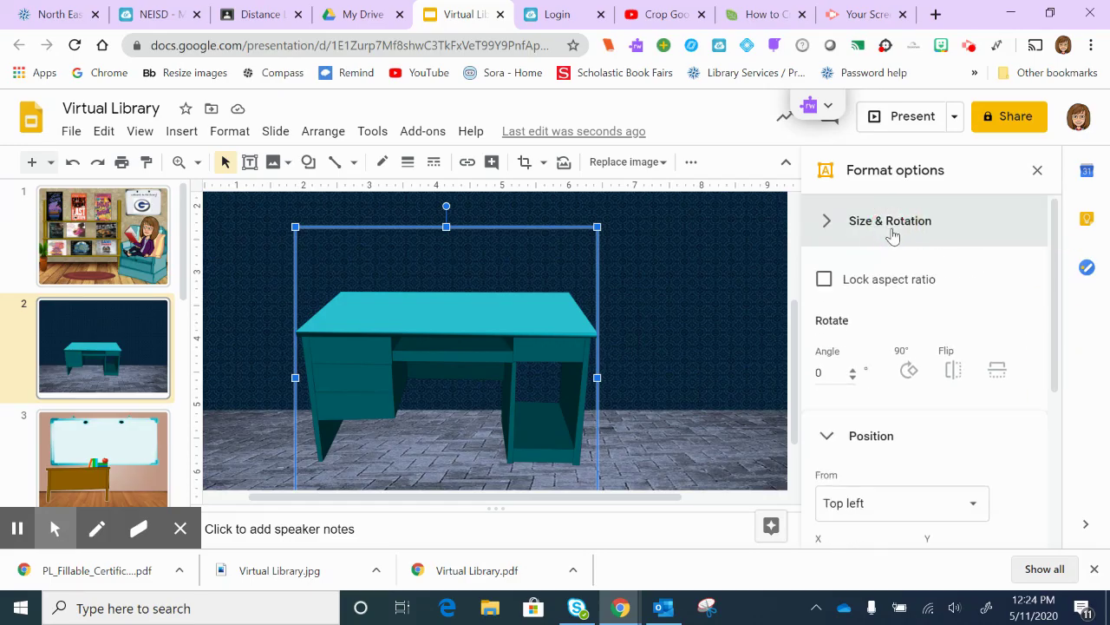
left_click(883, 283)
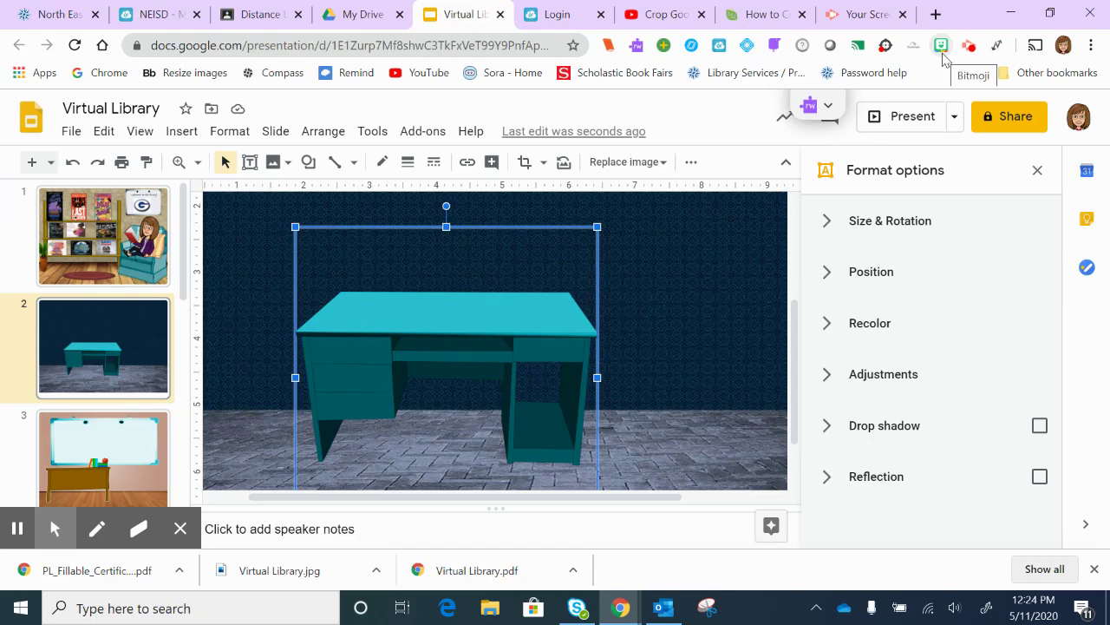
Step: Search Bitmoji for 'photo' and copy the standing hands-on-hips sticker image
left_click(941, 46)
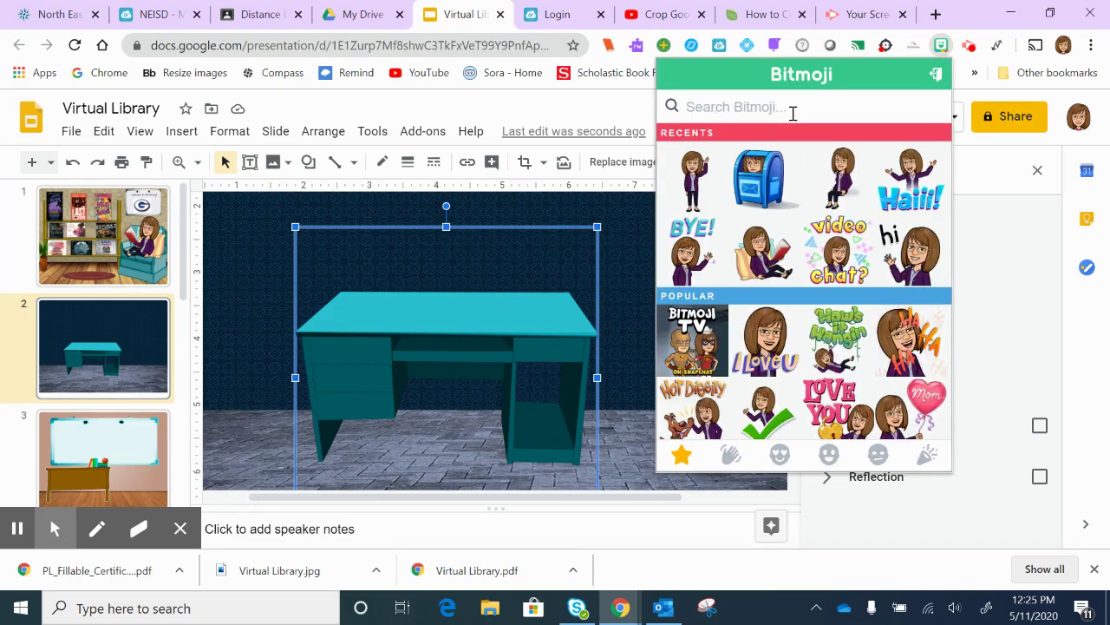
type("photo")
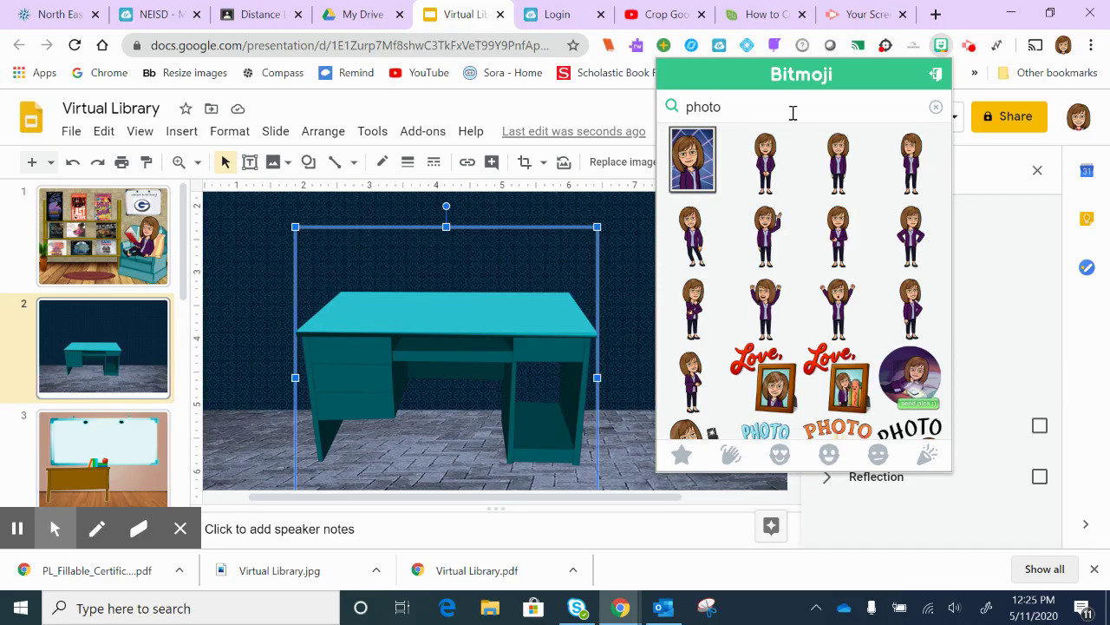
left_click(915, 234)
right_click(915, 238)
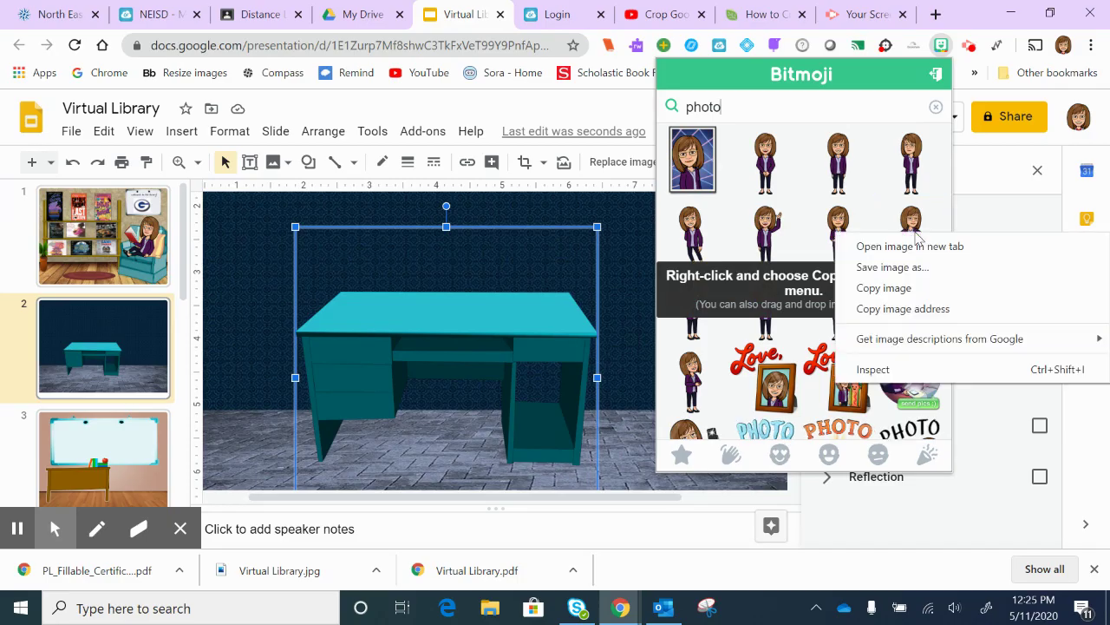
left_click(918, 288)
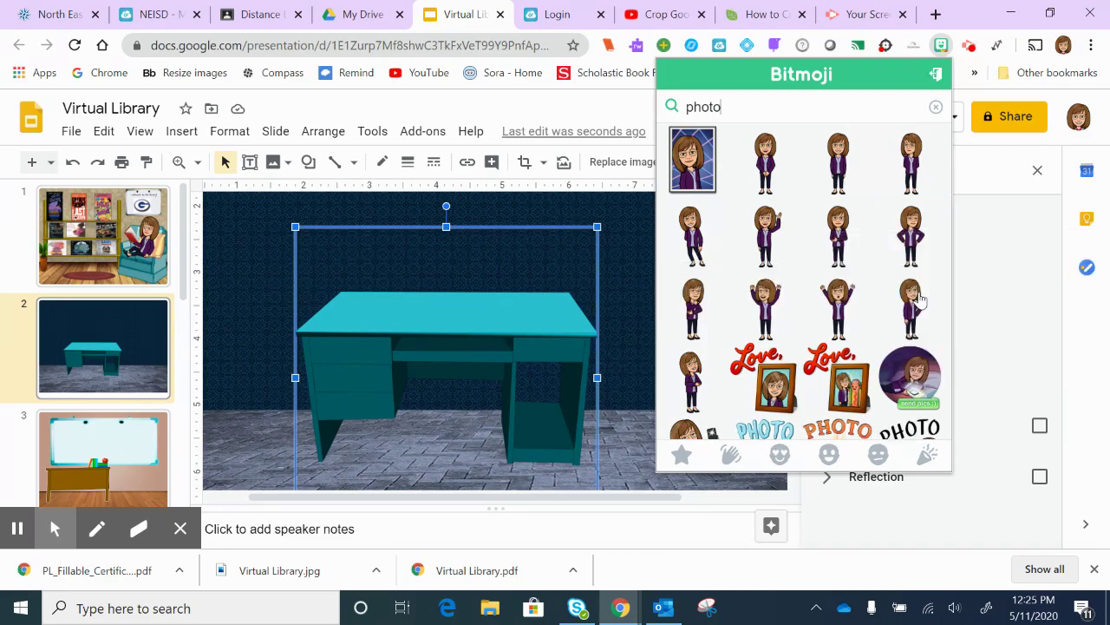
right_click(624, 290)
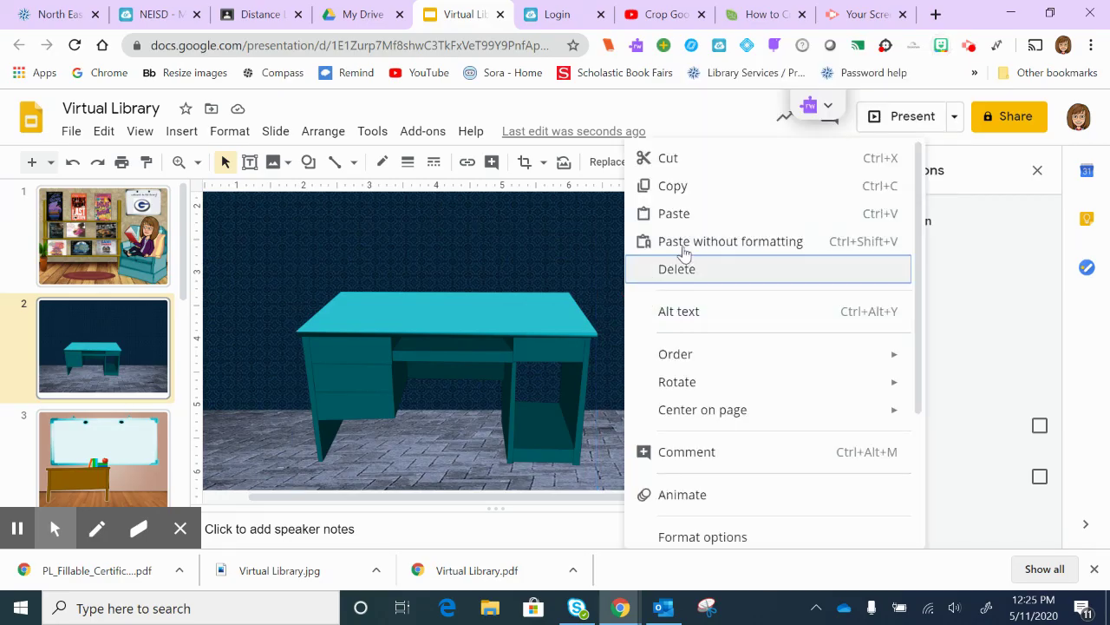
Step: Paste the Bitmoji, shorten it from the top, and stand it right of the teal desk
left_click(697, 219)
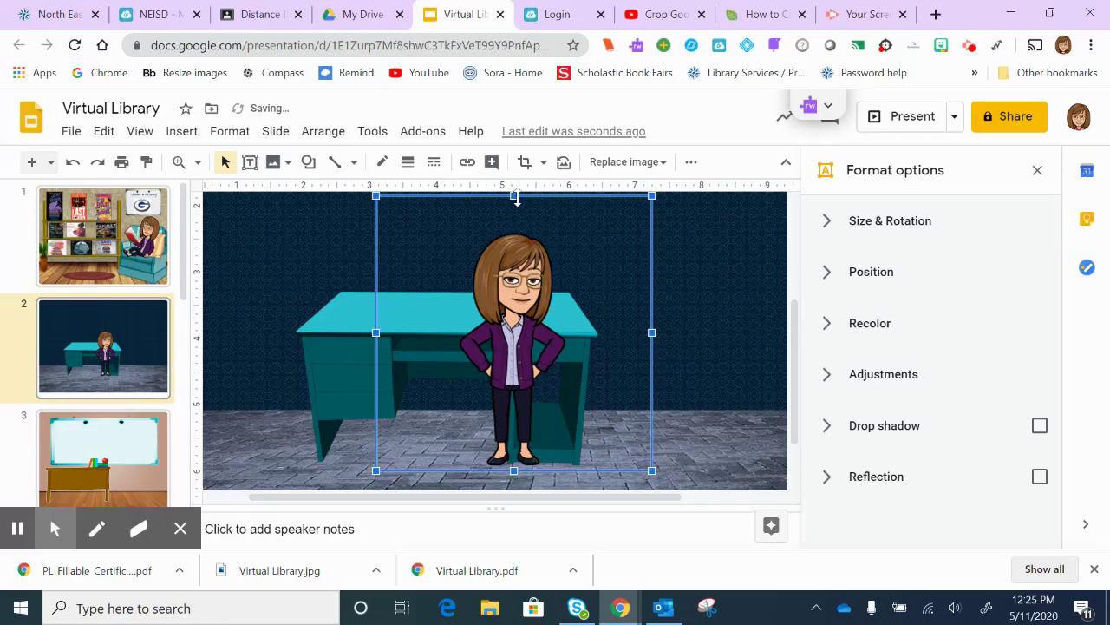
left_click_drag(514, 196, 520, 268)
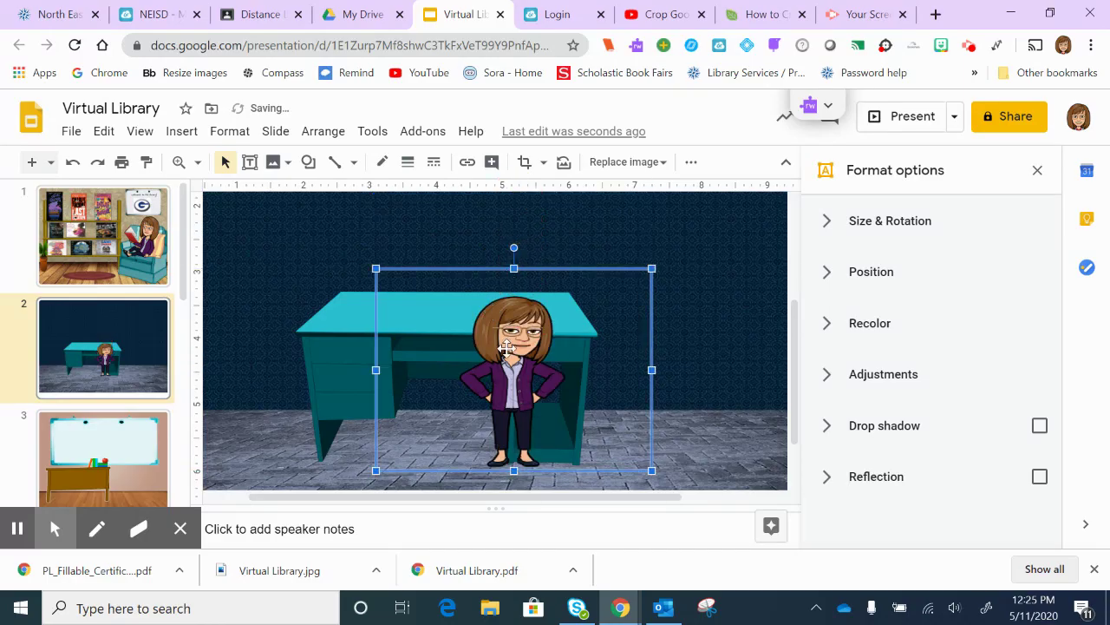
left_click_drag(507, 353, 638, 346)
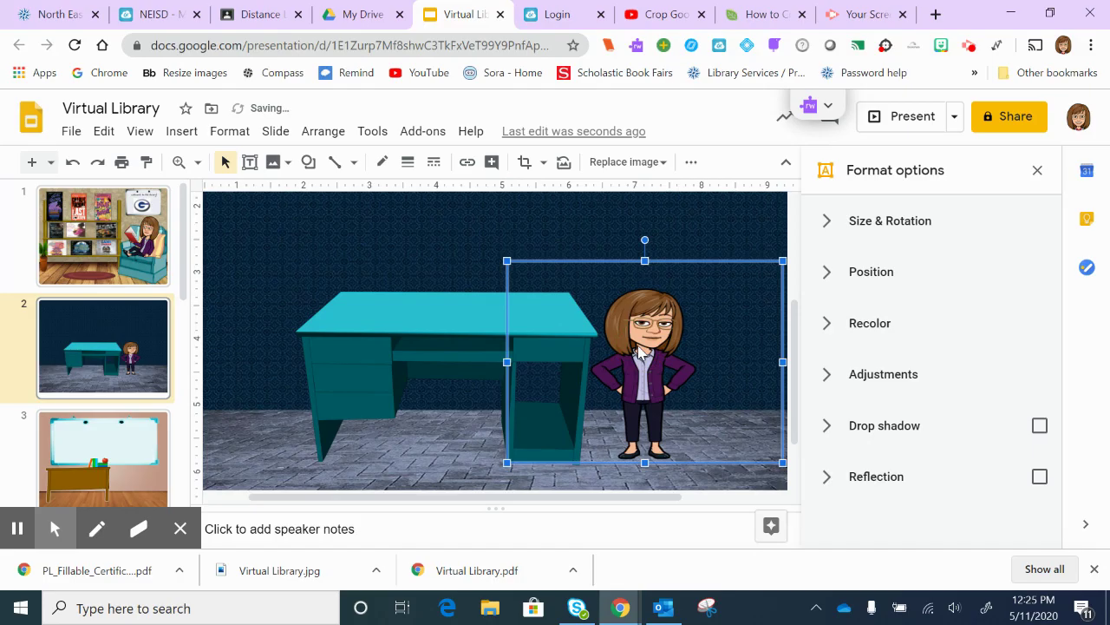
right_click(681, 316)
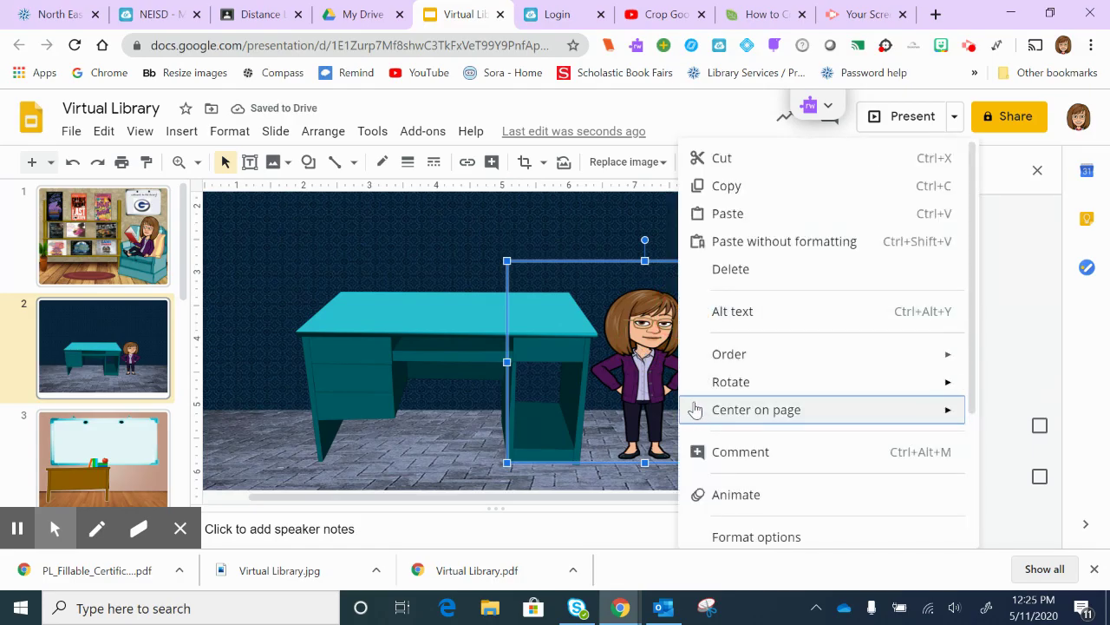
mouse_move(738, 356)
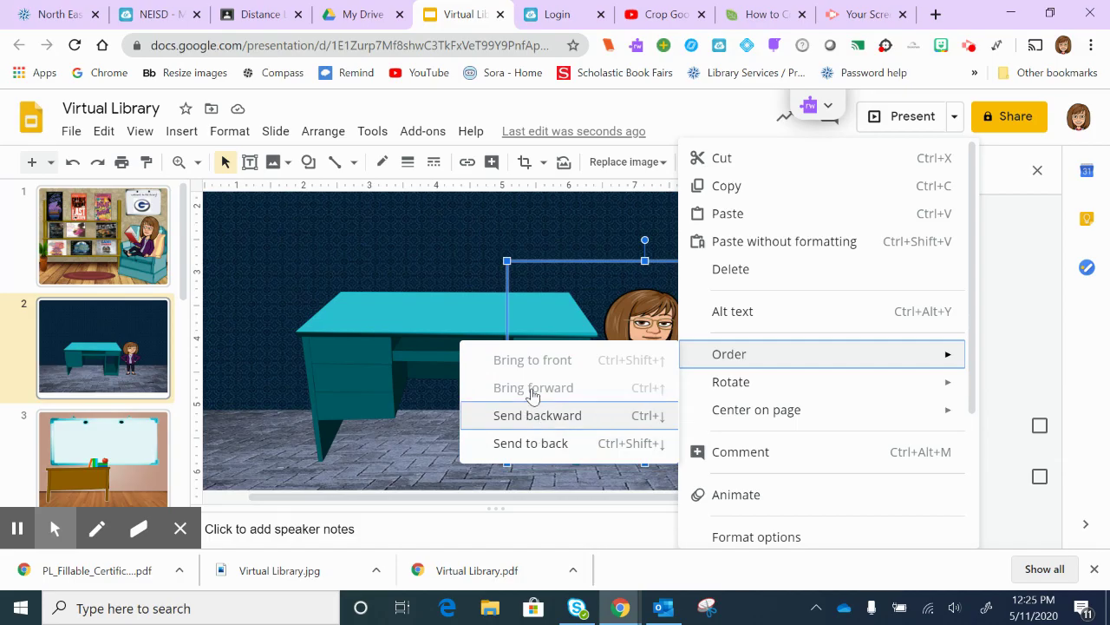
left_click(340, 278)
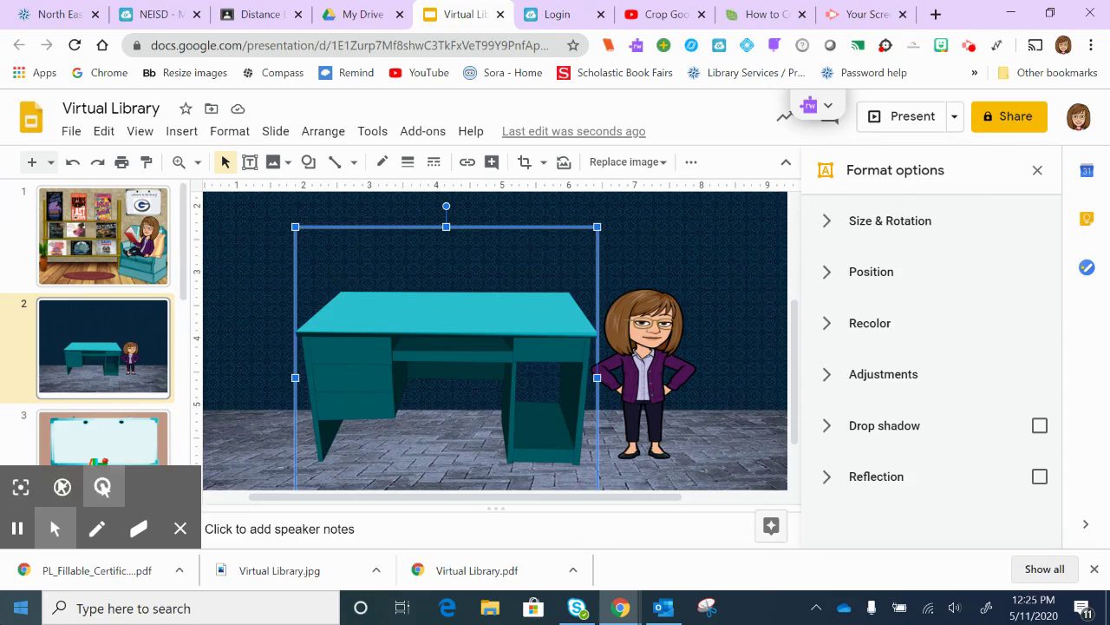
left_click(21, 608)
left_click(733, 334)
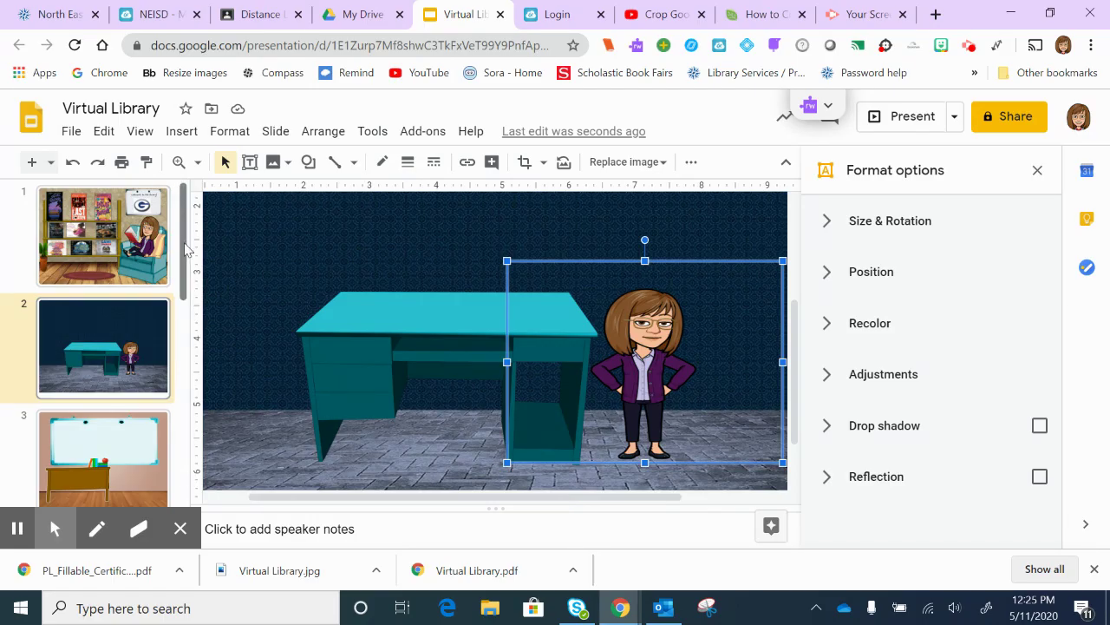
left_click_drag(185, 250, 183, 464)
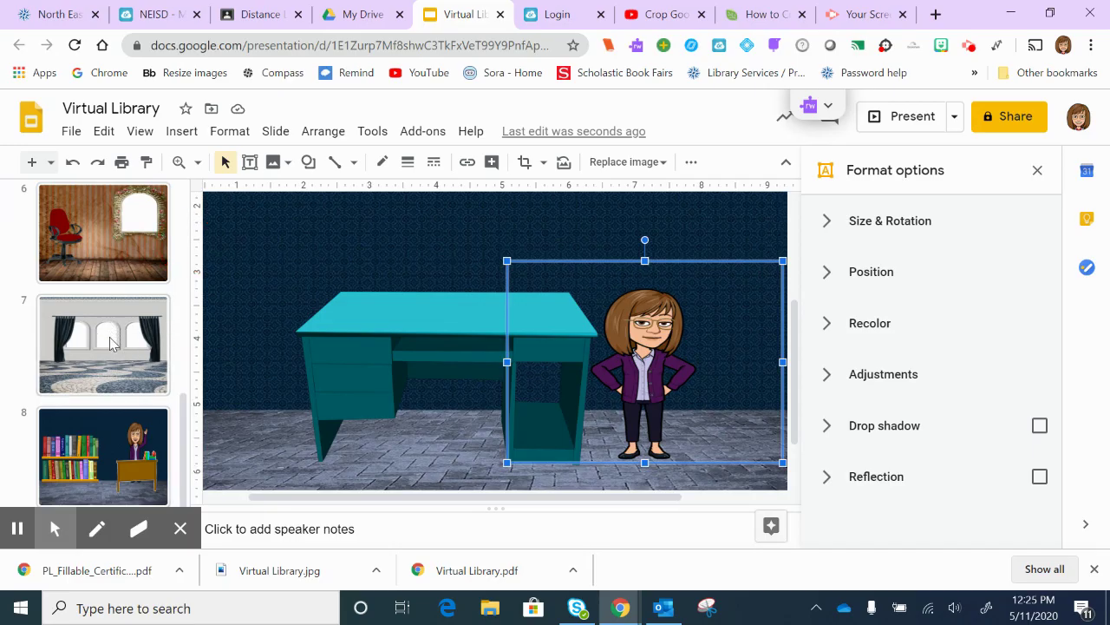
left_click(185, 425)
left_click_drag(185, 422, 184, 213)
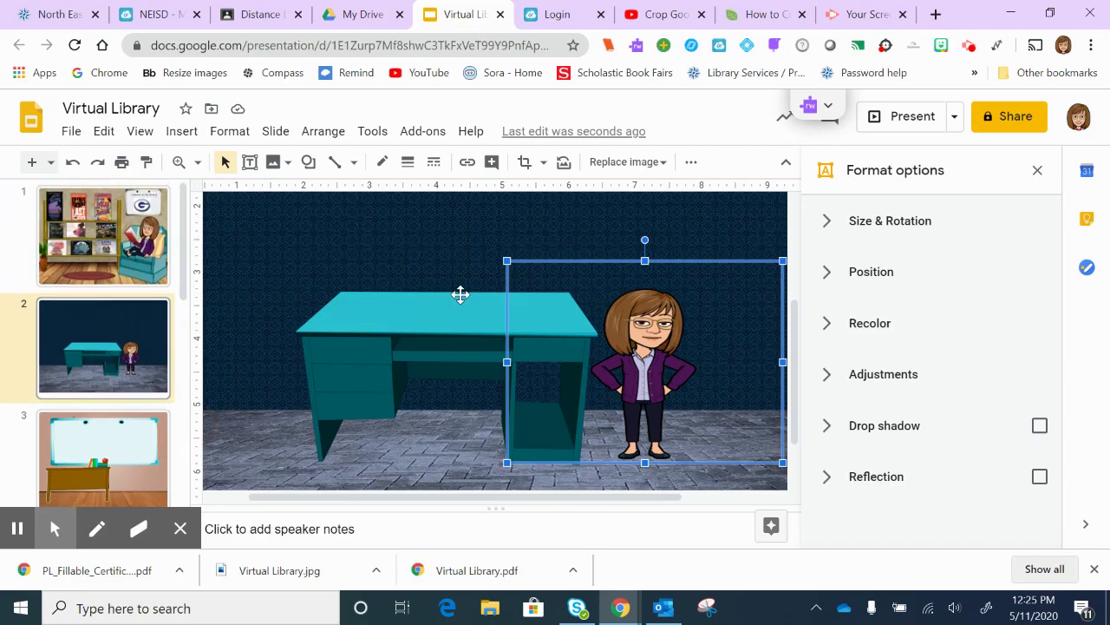